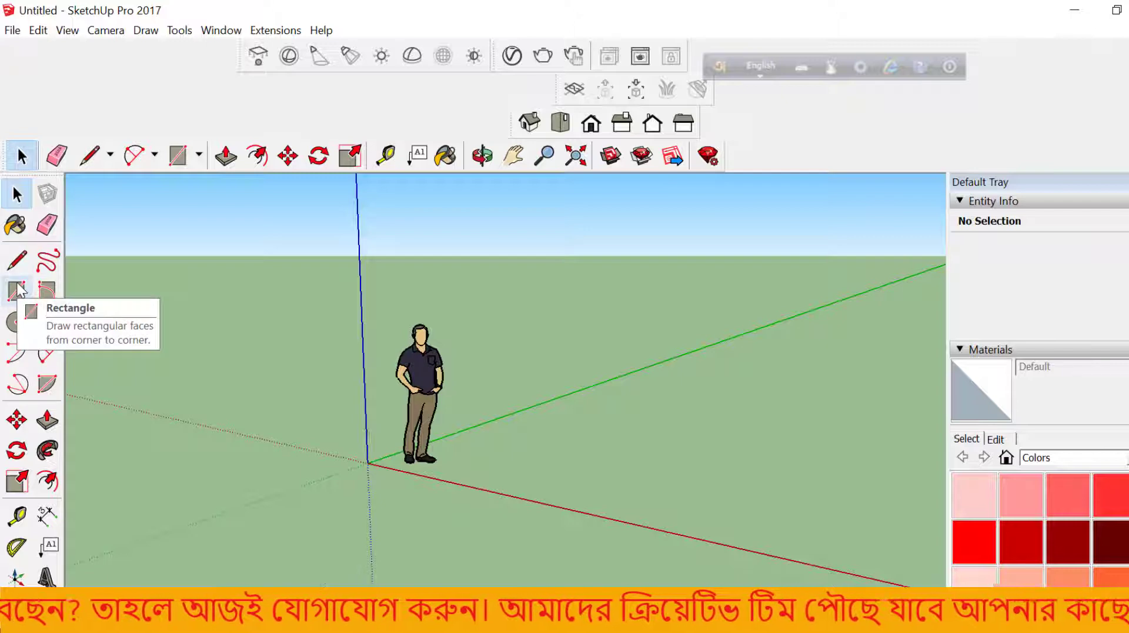
# Draw a large rectangular floor face on the ground beyond the human figure, with one edge near the red axis.
pyautogui.click(16, 290)
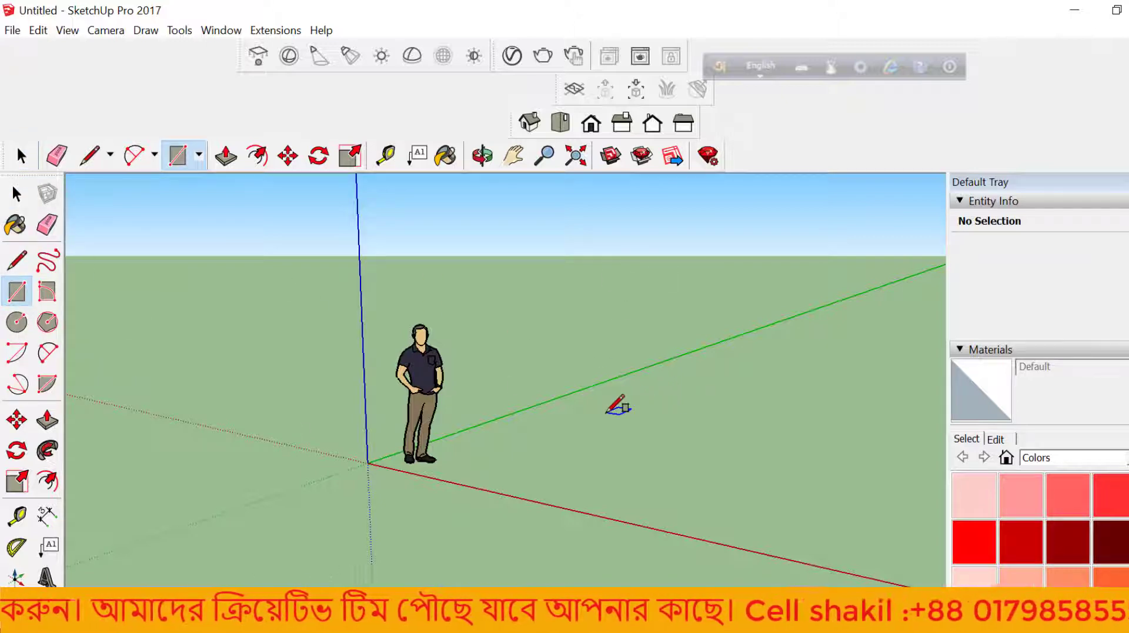
pyautogui.click(606, 413)
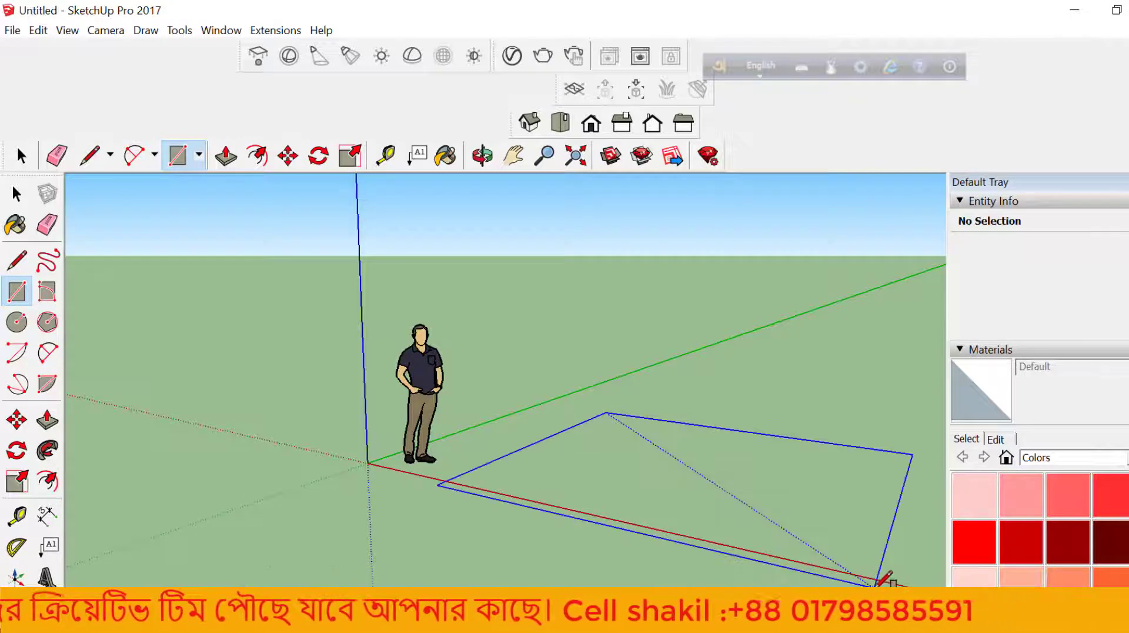
pyautogui.click(867, 573)
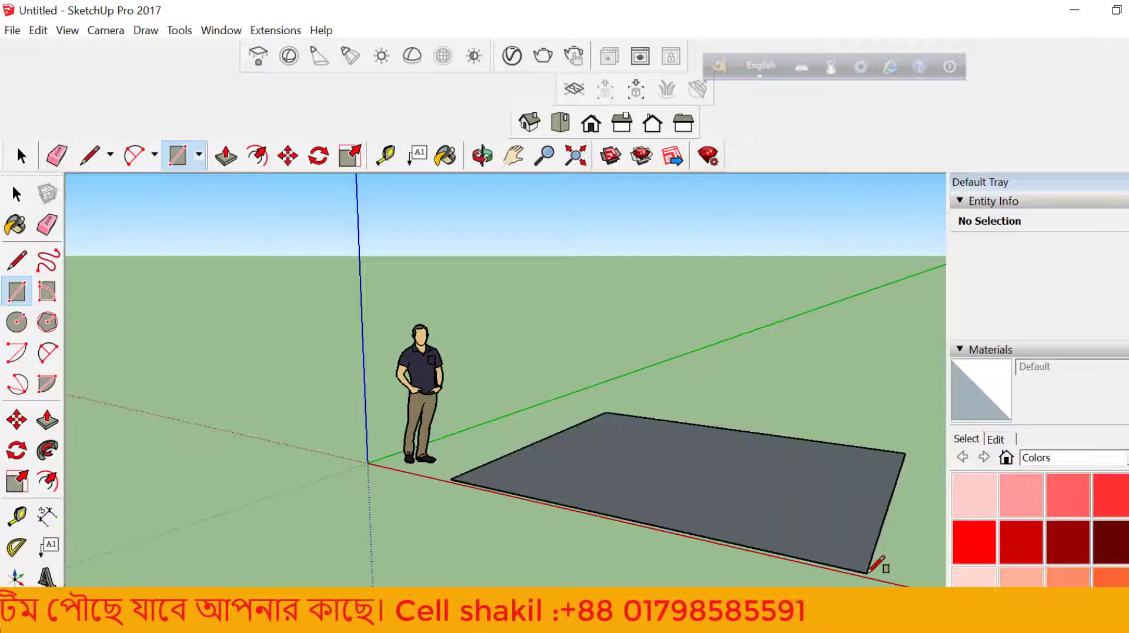
pyautogui.click(16, 194)
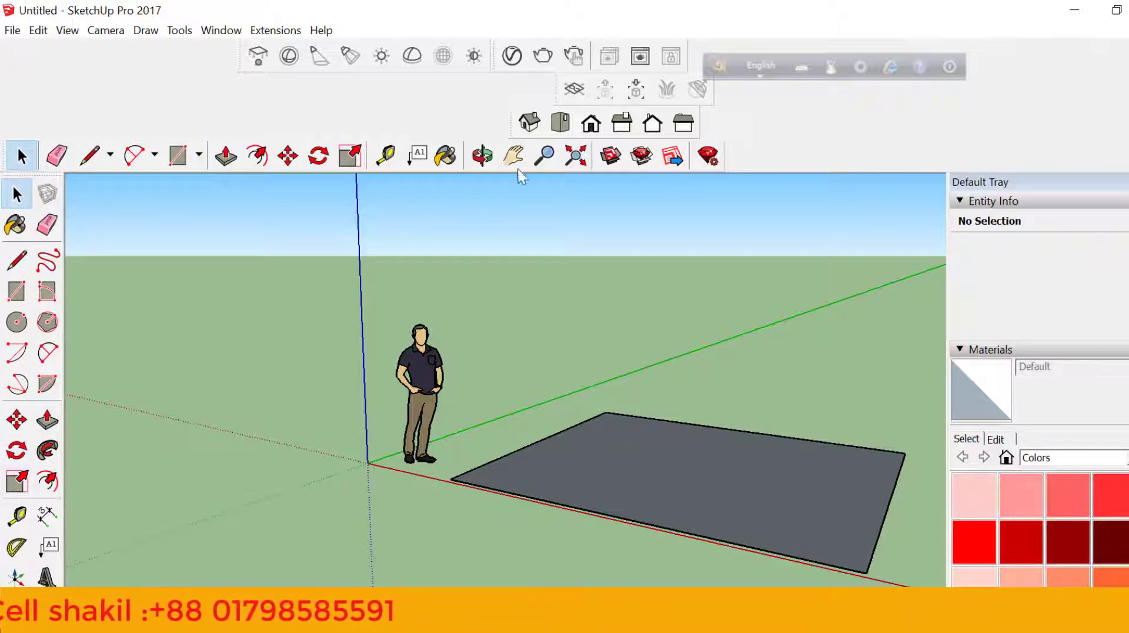
# Draw a long, thin strip with the Line tool along the middle of the floor rectangle's back edge.
pyautogui.click(482, 156)
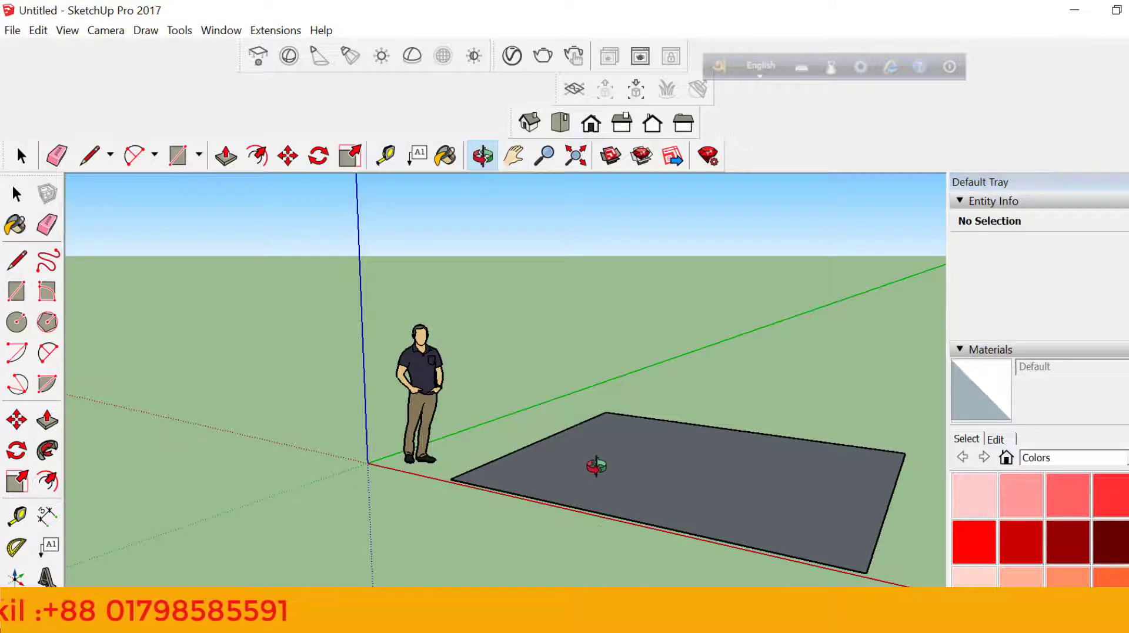
pyautogui.moveTo(596, 466); pyautogui.dragTo(646, 363)
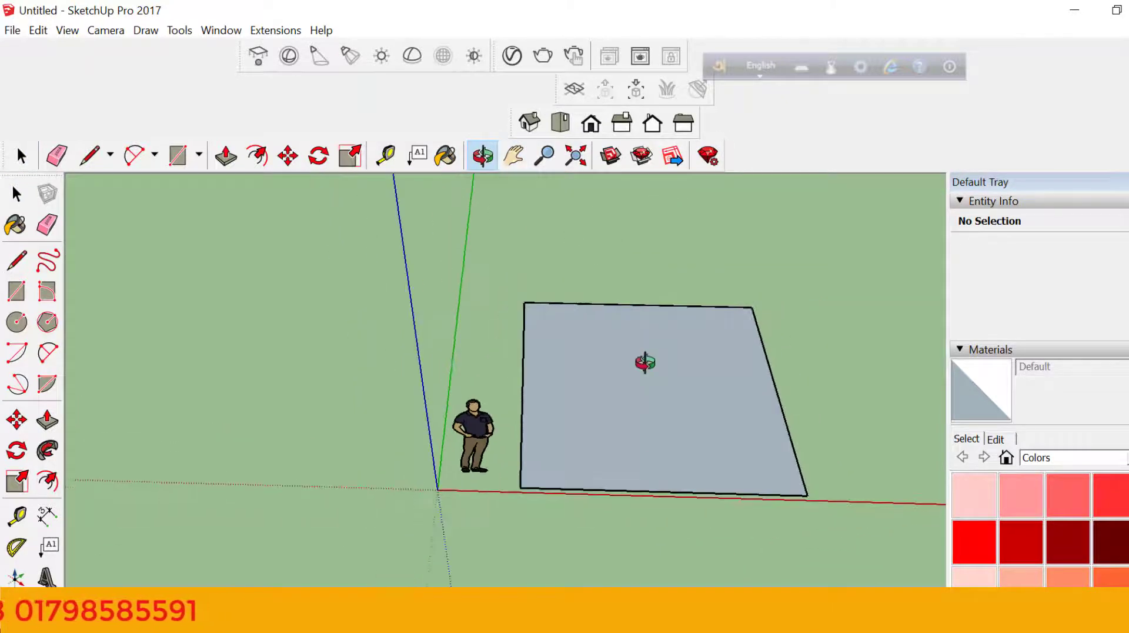
pyautogui.scroll(5, 676, 315)
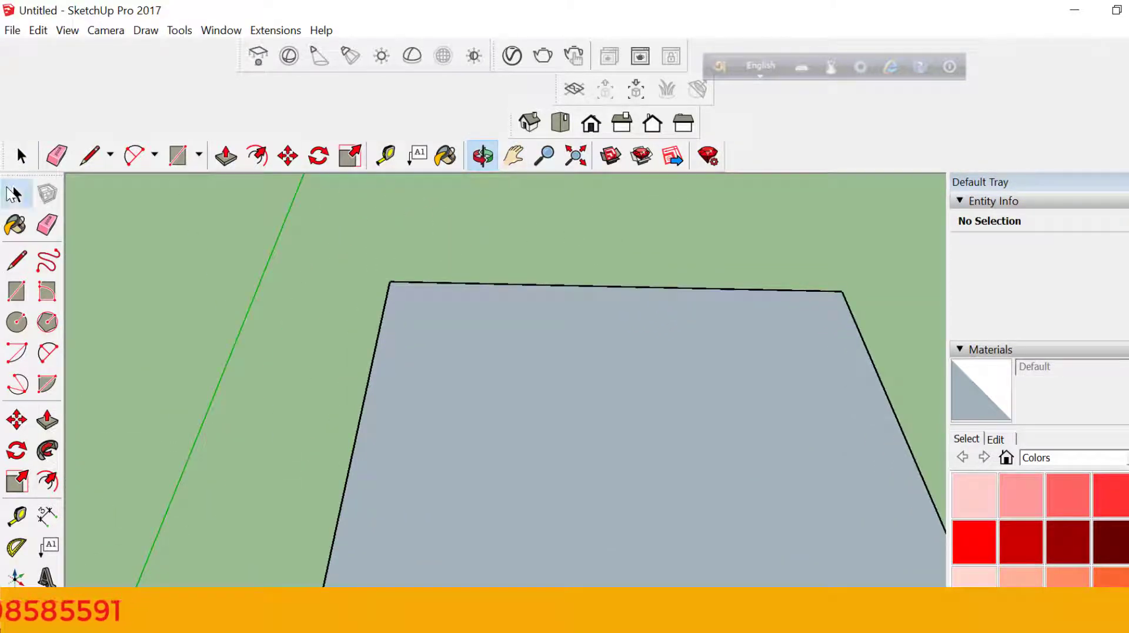
pyautogui.click(17, 259)
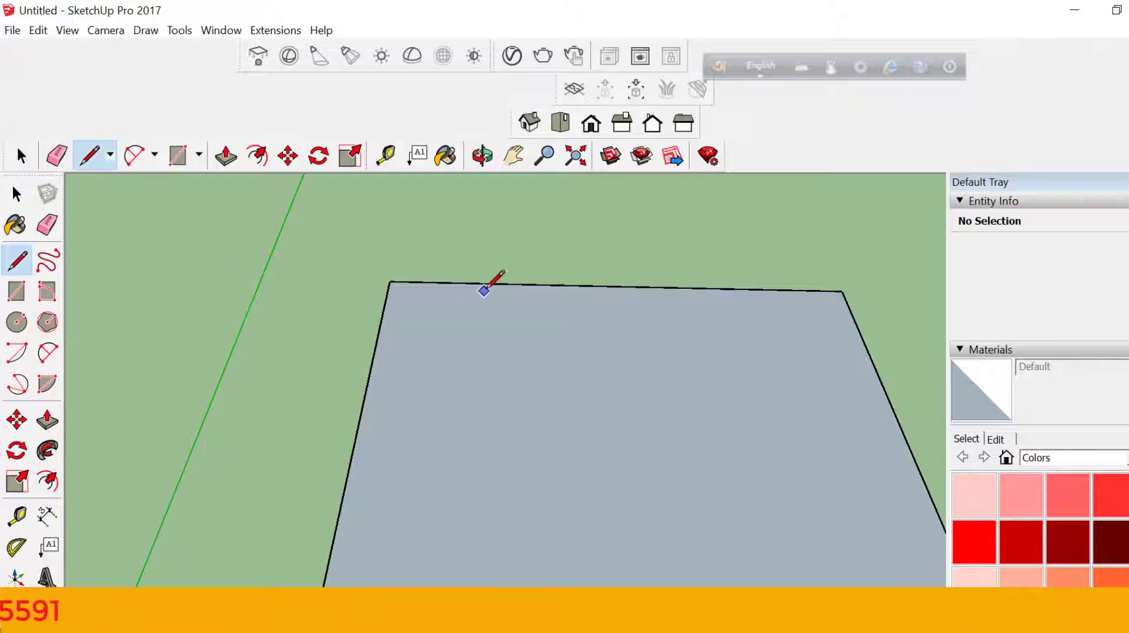
pyautogui.click(483, 283)
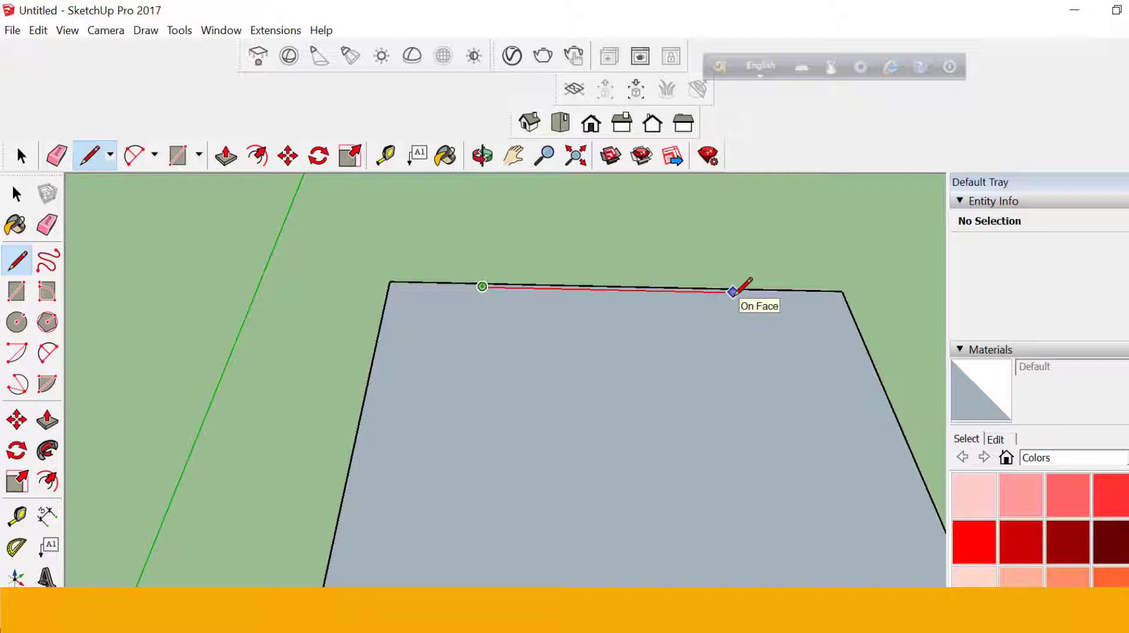
pyautogui.click(732, 291)
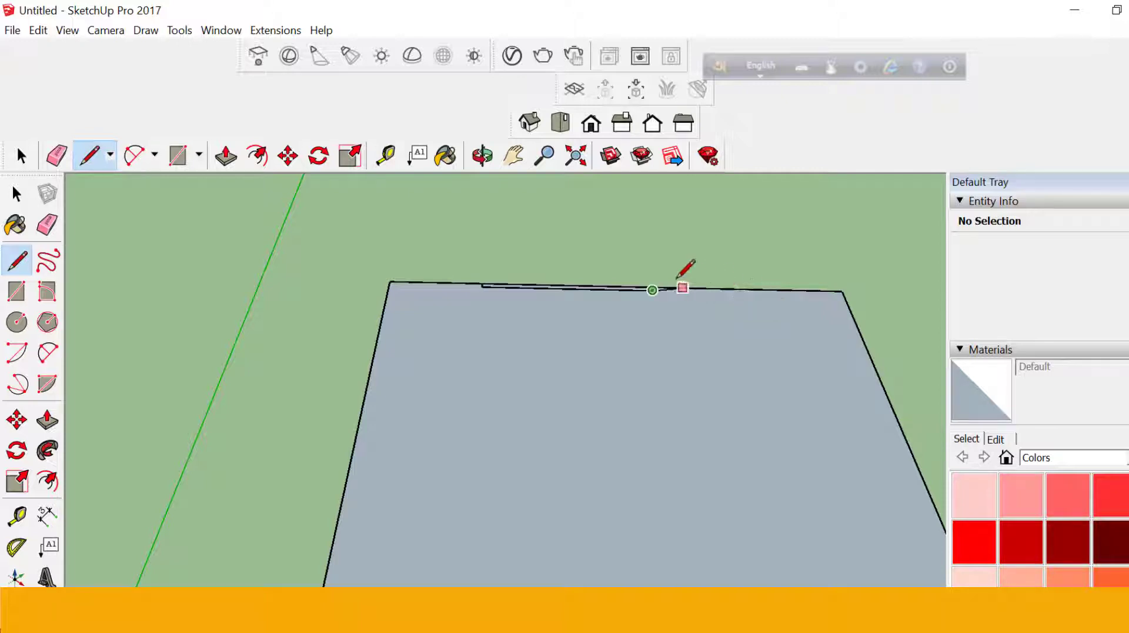
pyautogui.scroll(4, 650, 291)
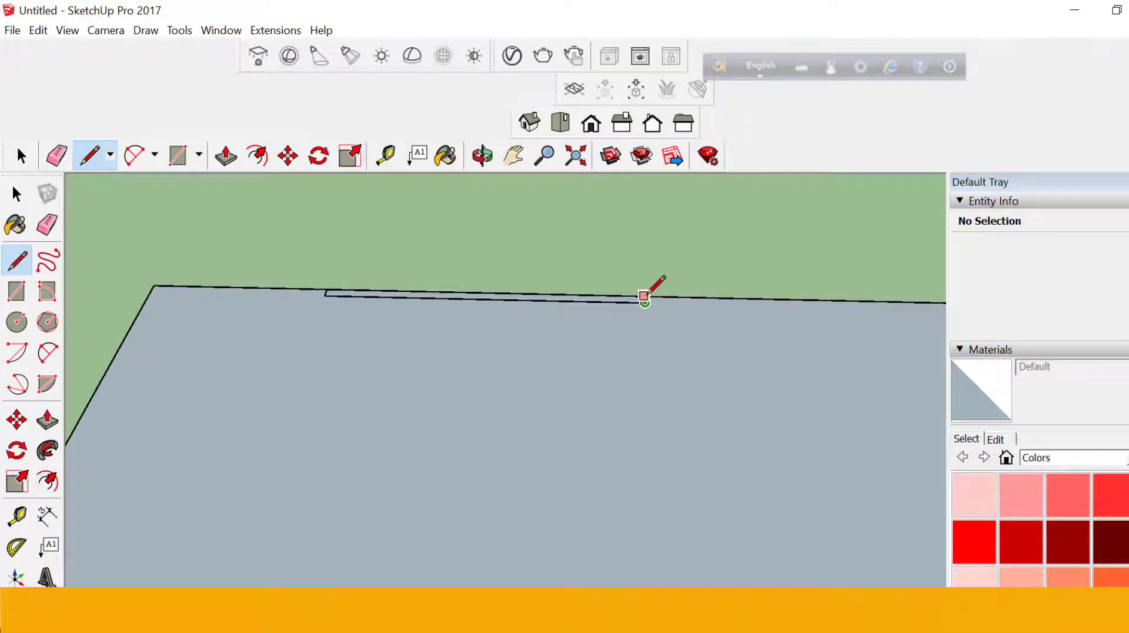
pyautogui.click(644, 296)
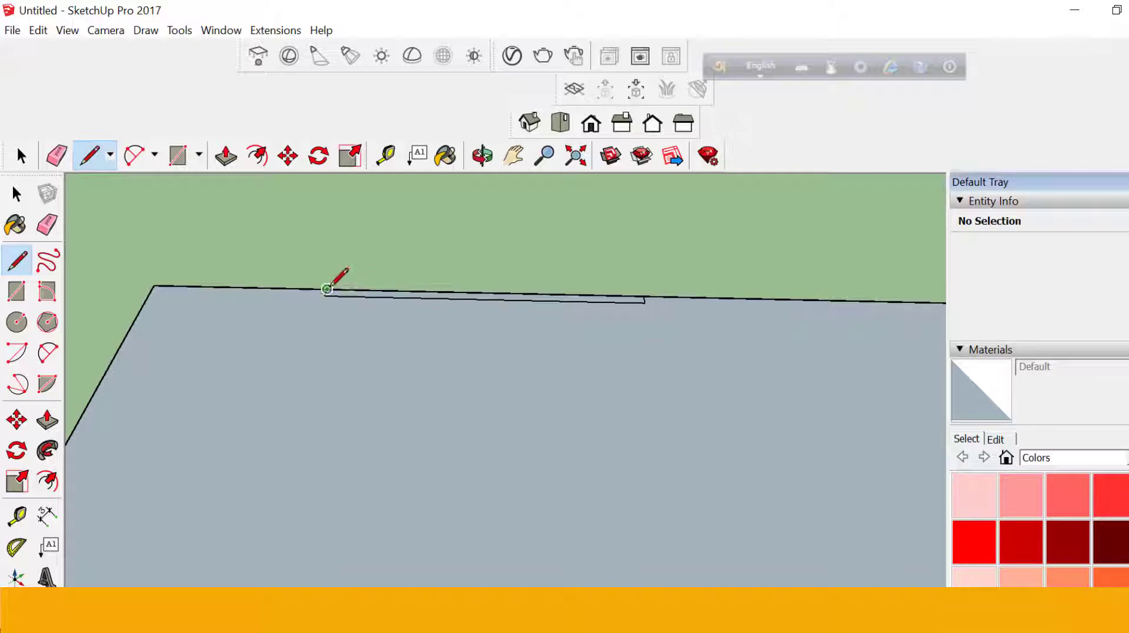
pyautogui.click(327, 288)
# Select the thin strip's face with its edges and make them a group.
pyautogui.click(18, 148)
pyautogui.scroll(4, 366, 291)
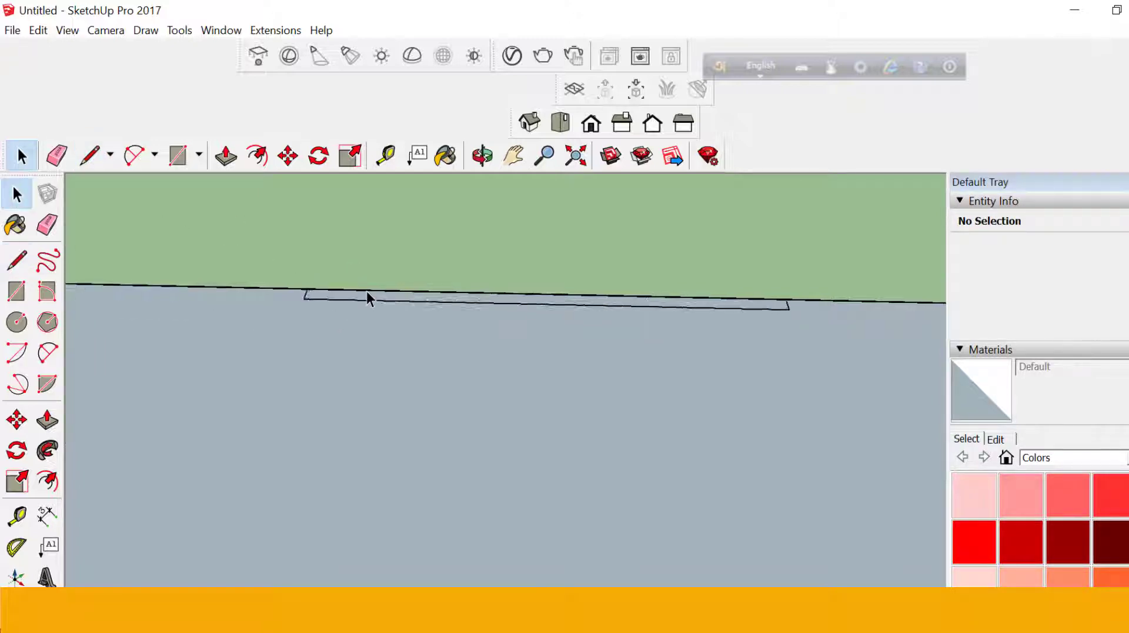
pyautogui.click(369, 295)
pyautogui.rightClick(369, 295)
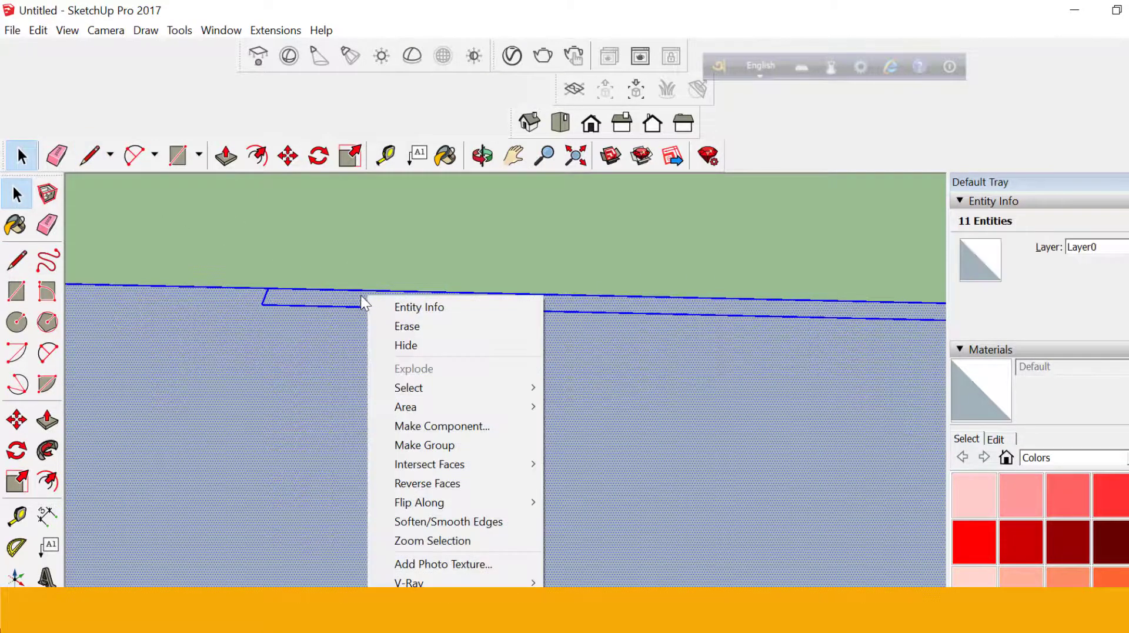
pyautogui.doubleClick(361, 295)
pyautogui.rightClick(361, 295)
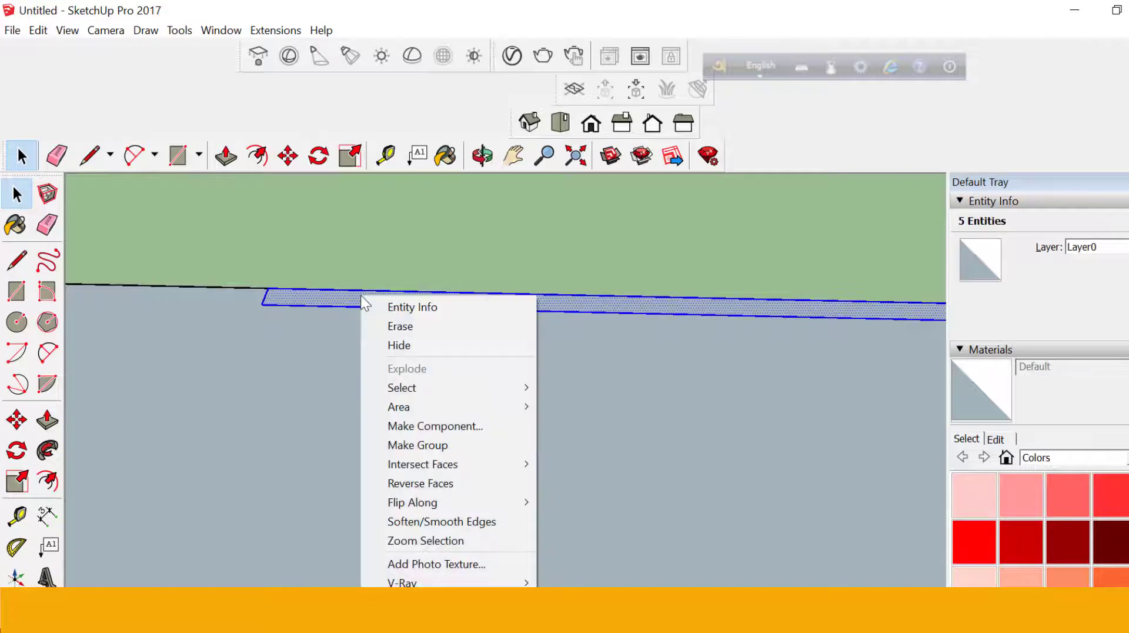
pyautogui.click(425, 446)
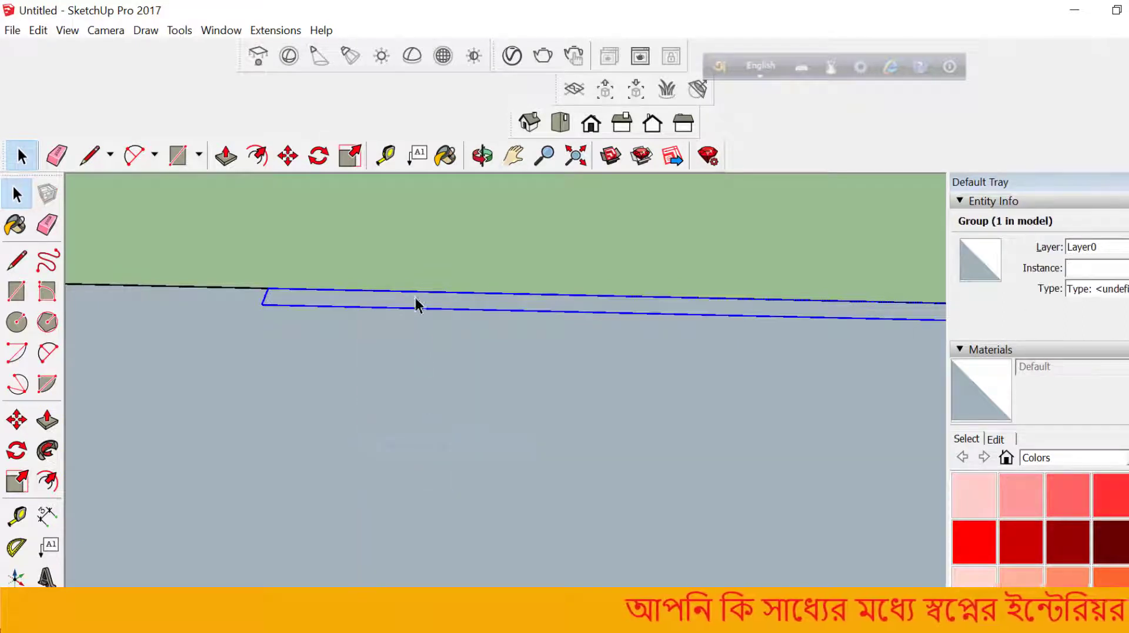
# Open the strip group for editing and push/pull its face upward into a tall headboard panel.
pyautogui.doubleClick(416, 304)
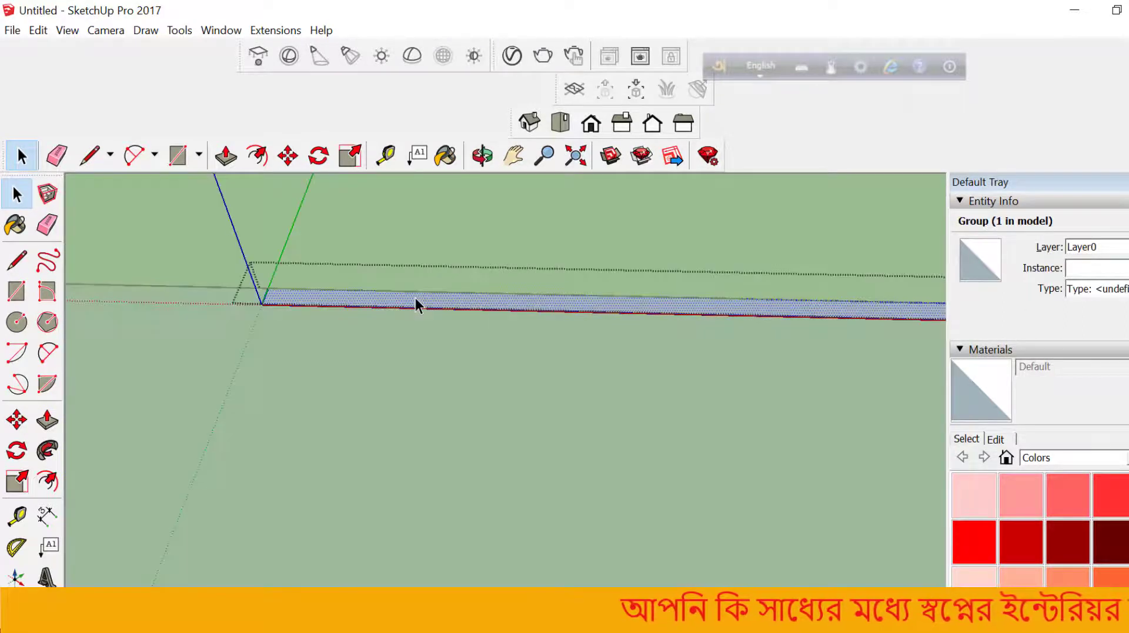
pyautogui.click(47, 420)
pyautogui.moveTo(286, 297); pyautogui.dragTo(266, 198)
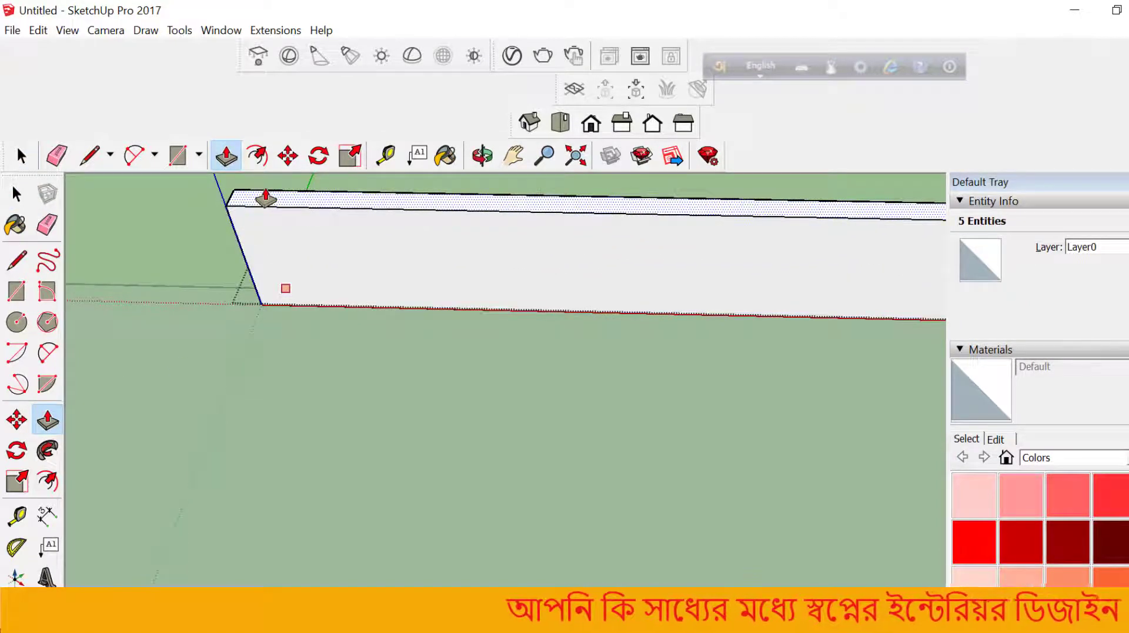
pyautogui.press('Return')
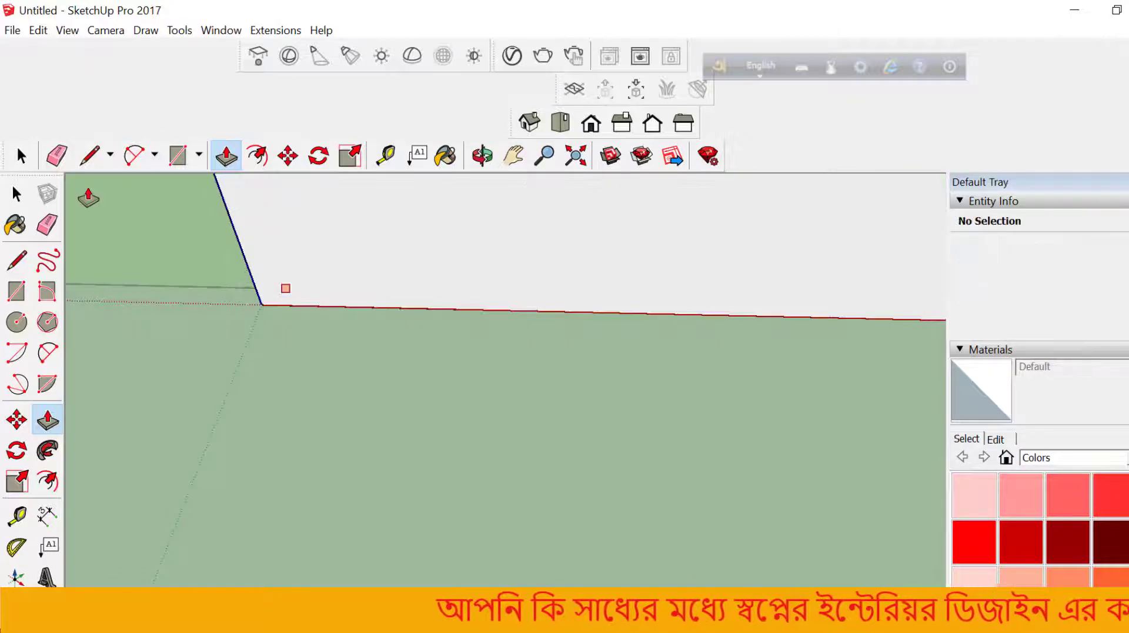
pyautogui.click(16, 196)
pyautogui.scroll(-5, 612, 487)
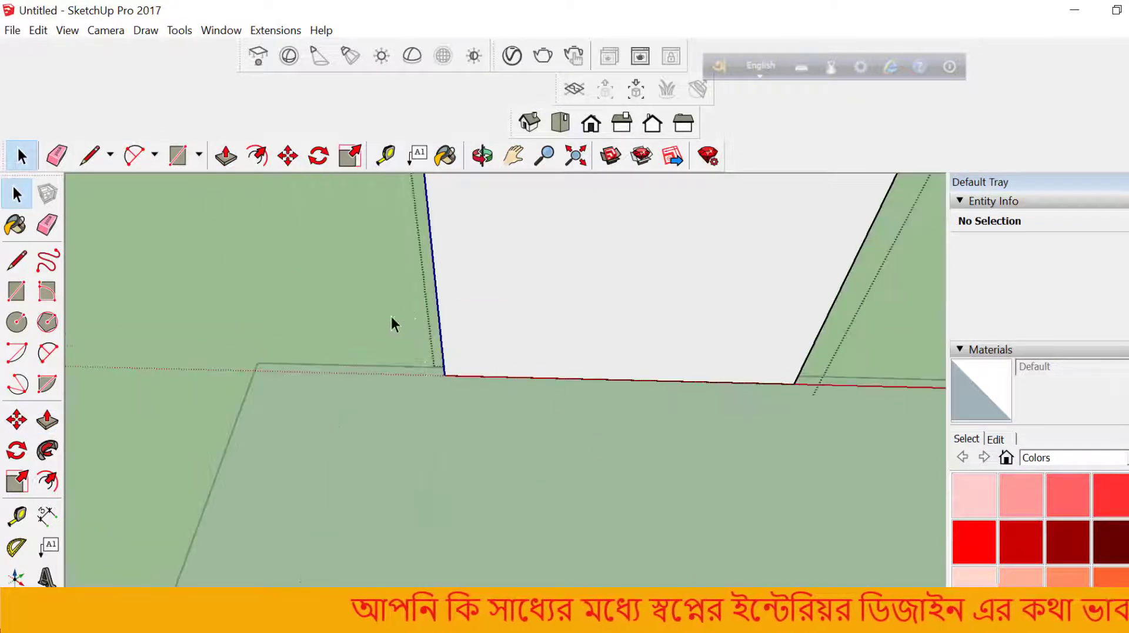
pyautogui.scroll(-1, 390, 323)
# Check the headboard in the reference bedroom photo and paint the panel's front face with Color B02.
pyautogui.hotkey('alt', 'Tab')
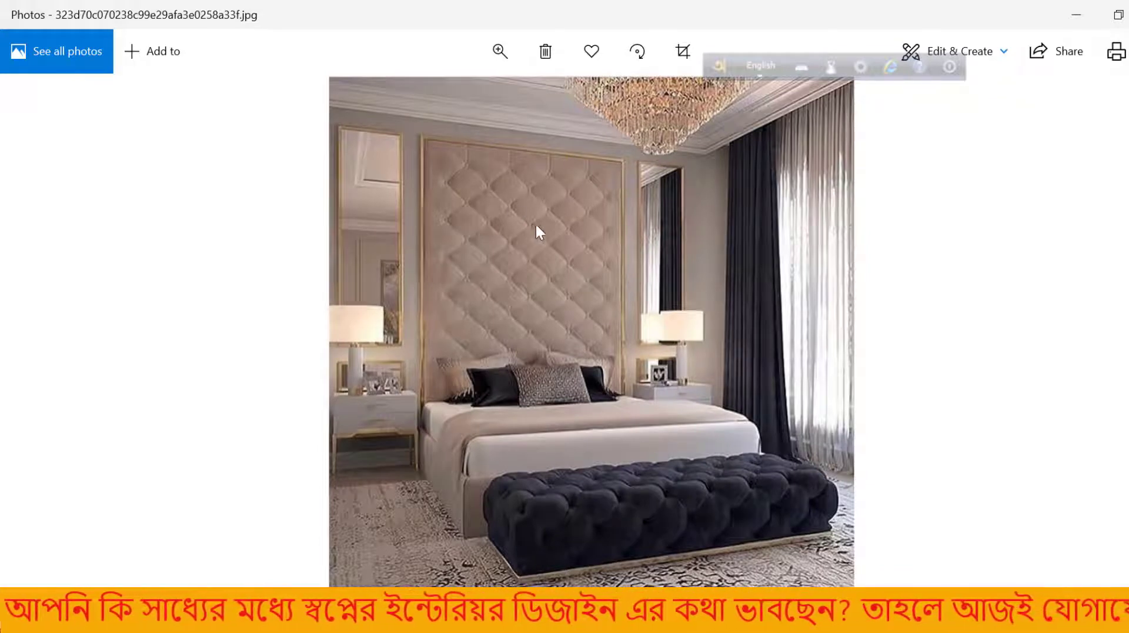
pyautogui.click(1085, 13)
pyautogui.scroll(-8, 541, 323)
pyautogui.scroll(8, 608, 224)
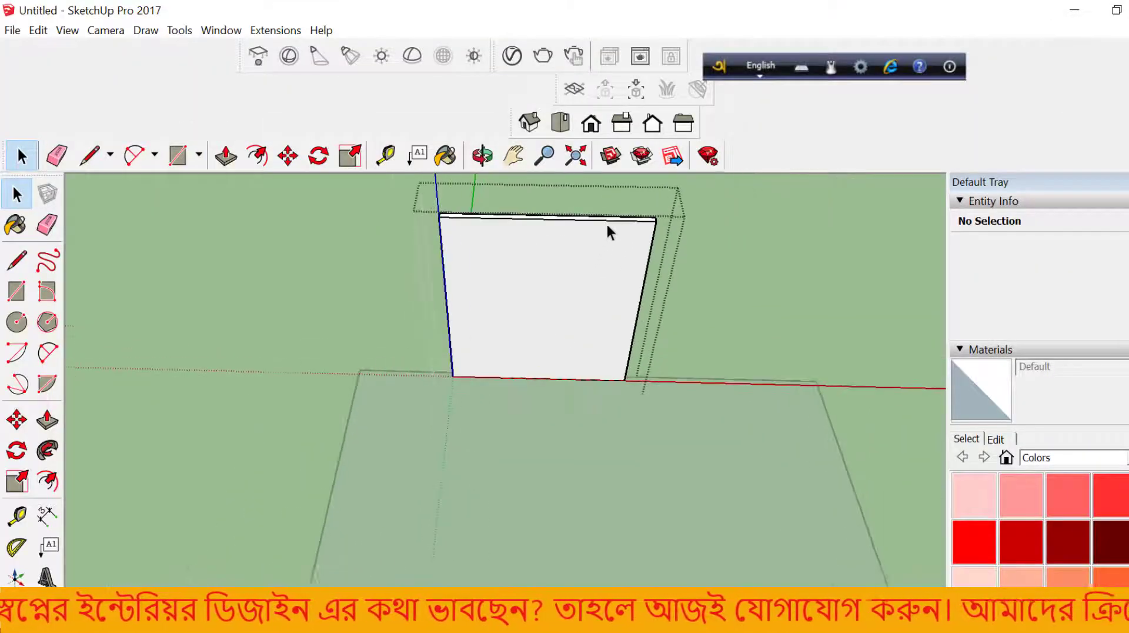
pyautogui.scroll(2, 540, 363)
pyautogui.click(539, 363)
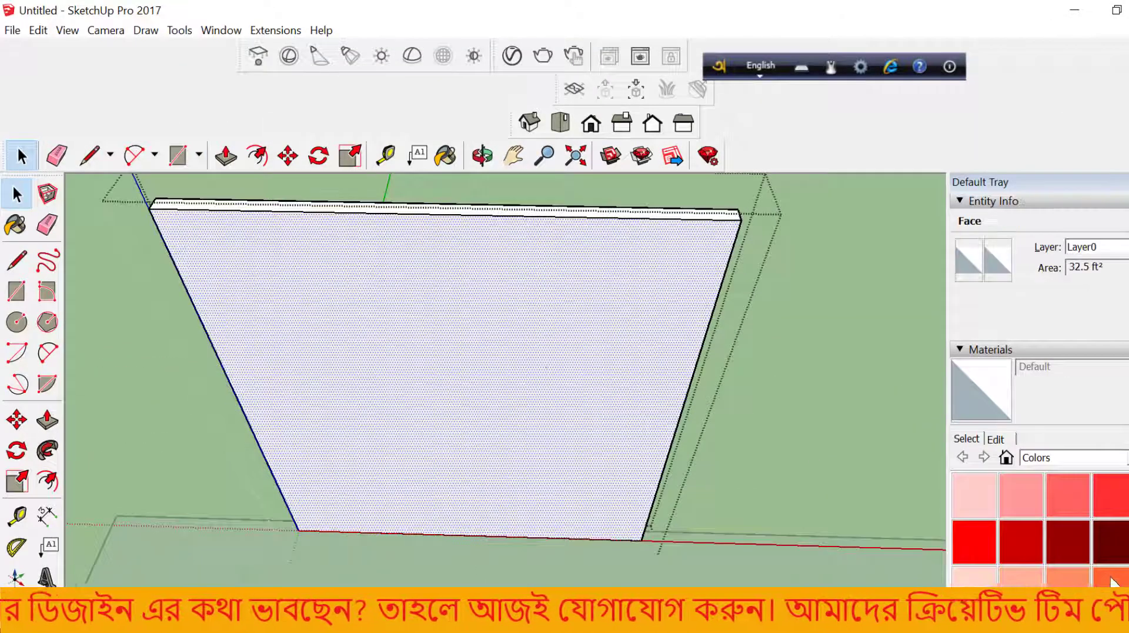
pyautogui.click(1026, 573)
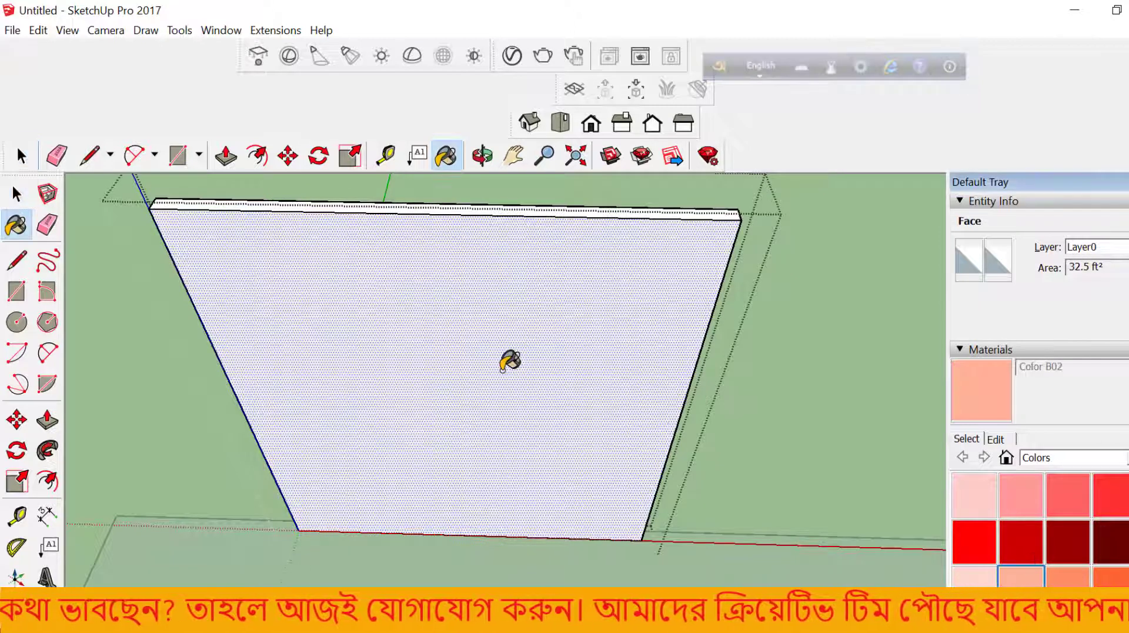
pyautogui.click(510, 360)
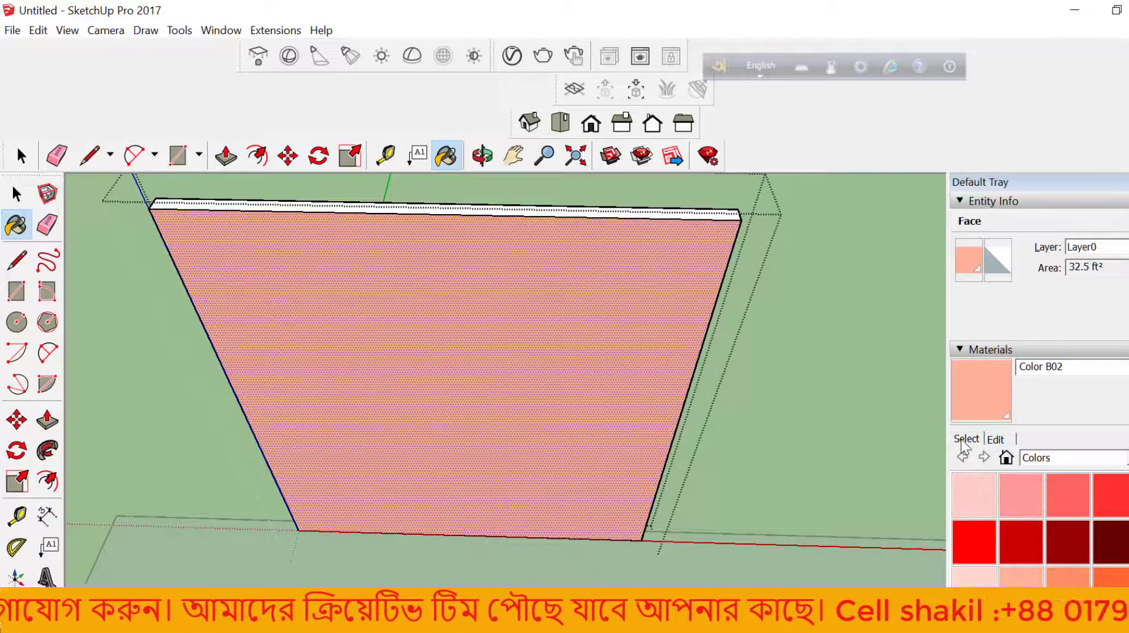
# Apply the tufted texture image 83033a53ee05fafc6b7a1177ff99d895 from the Downloads folder to the Color B02 material.
pyautogui.click(1002, 440)
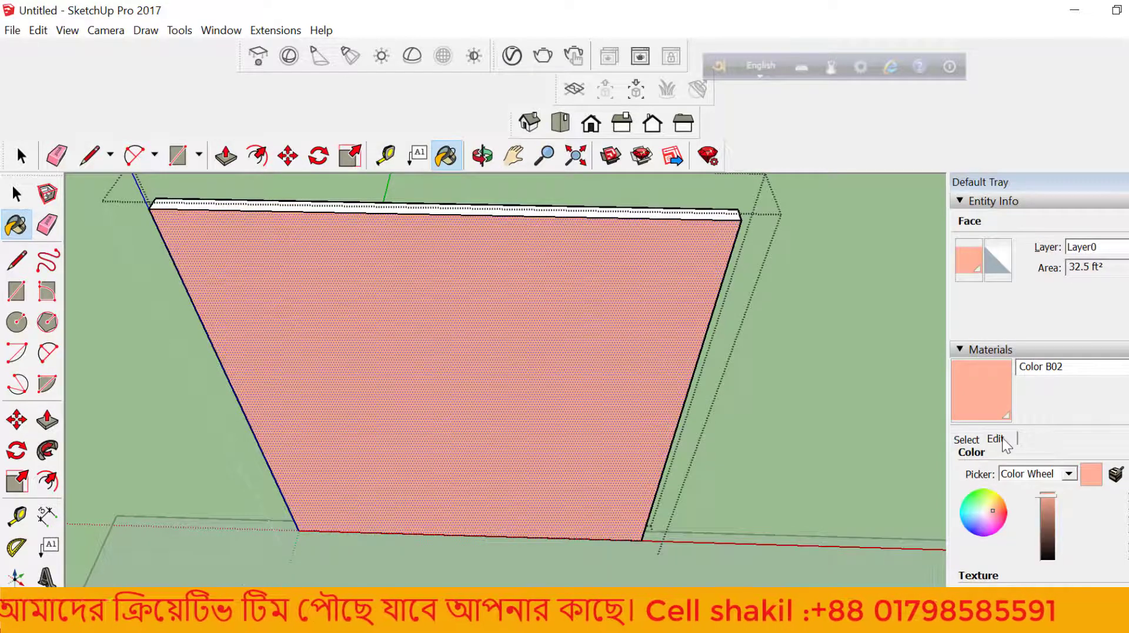
pyautogui.scroll(-3, 1006, 445)
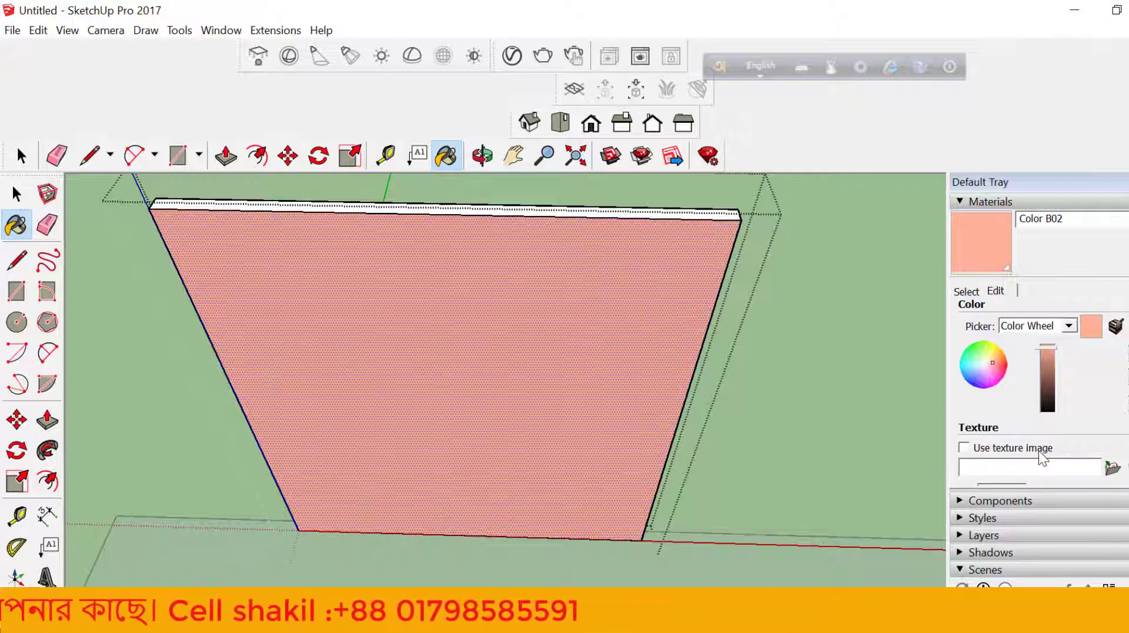
pyautogui.moveTo(1019, 485); pyautogui.dragTo(1027, 548)
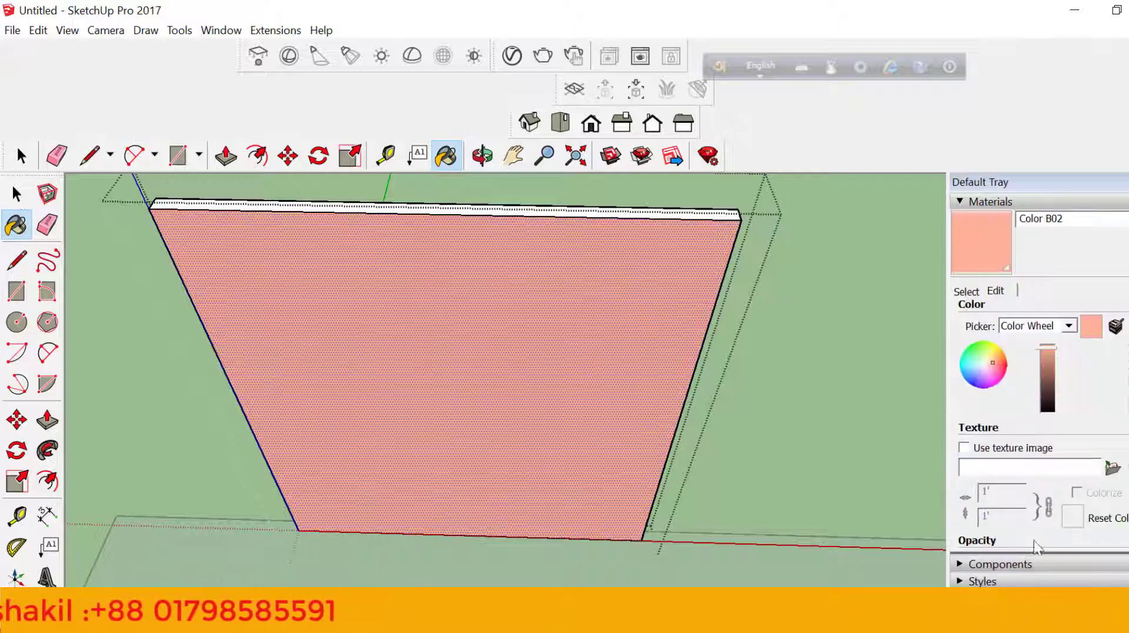
pyautogui.click(1111, 468)
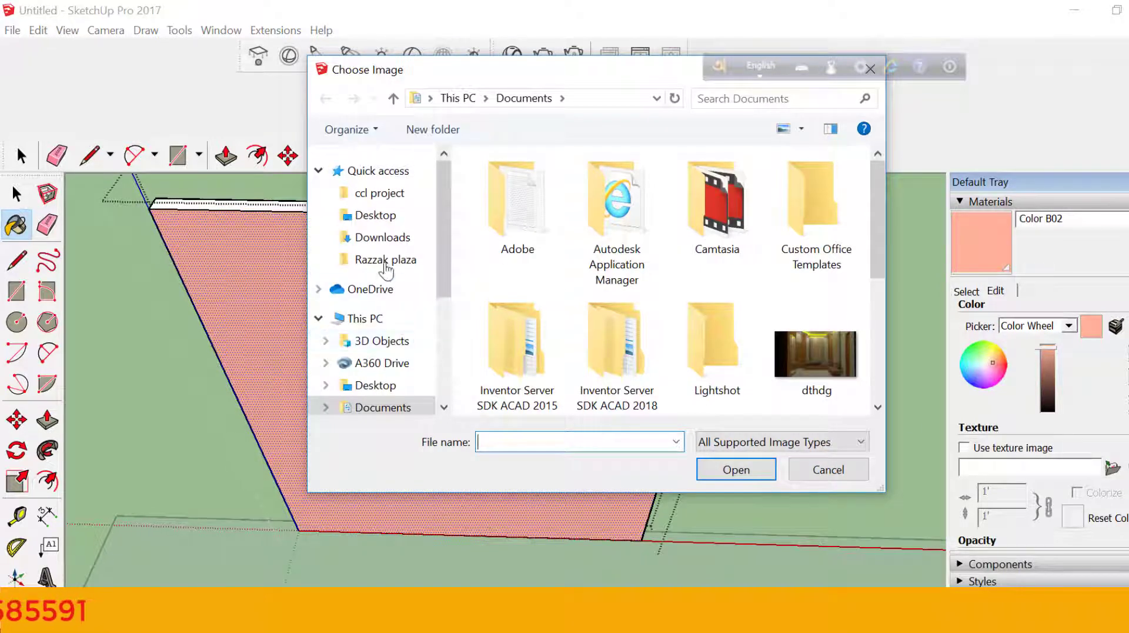
pyautogui.click(384, 242)
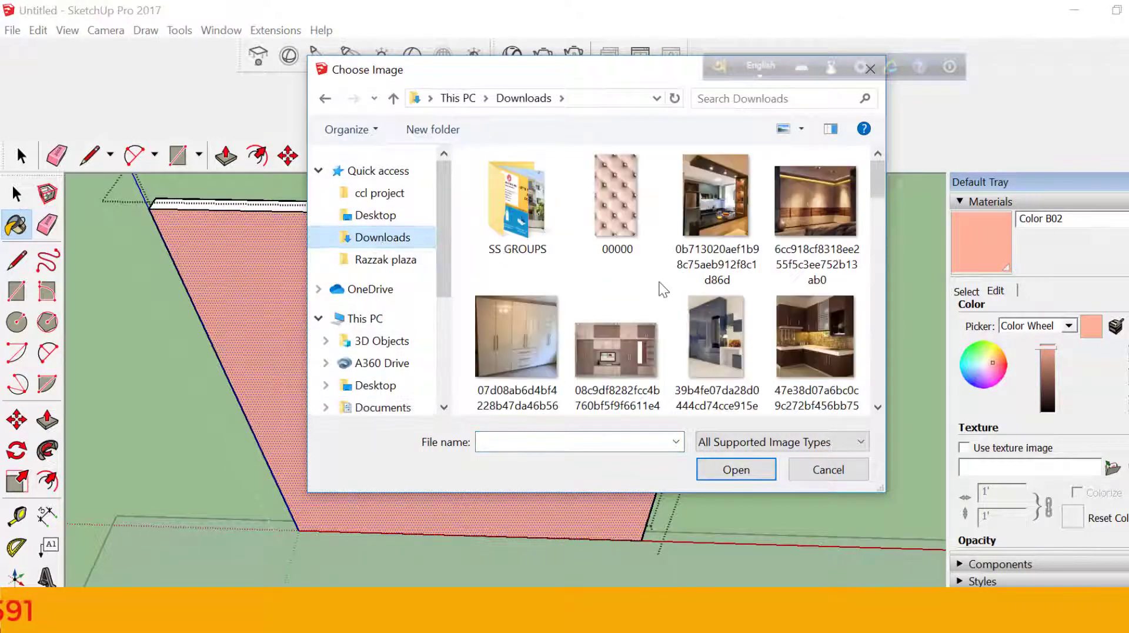
pyautogui.click(620, 233)
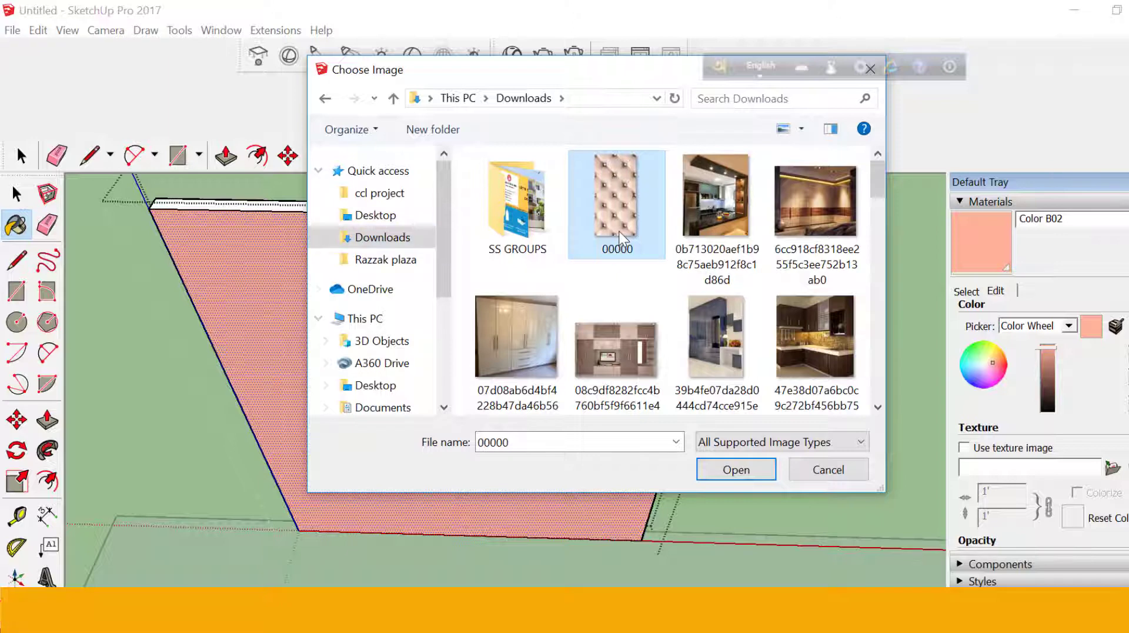
pyautogui.scroll(-2, 639, 270)
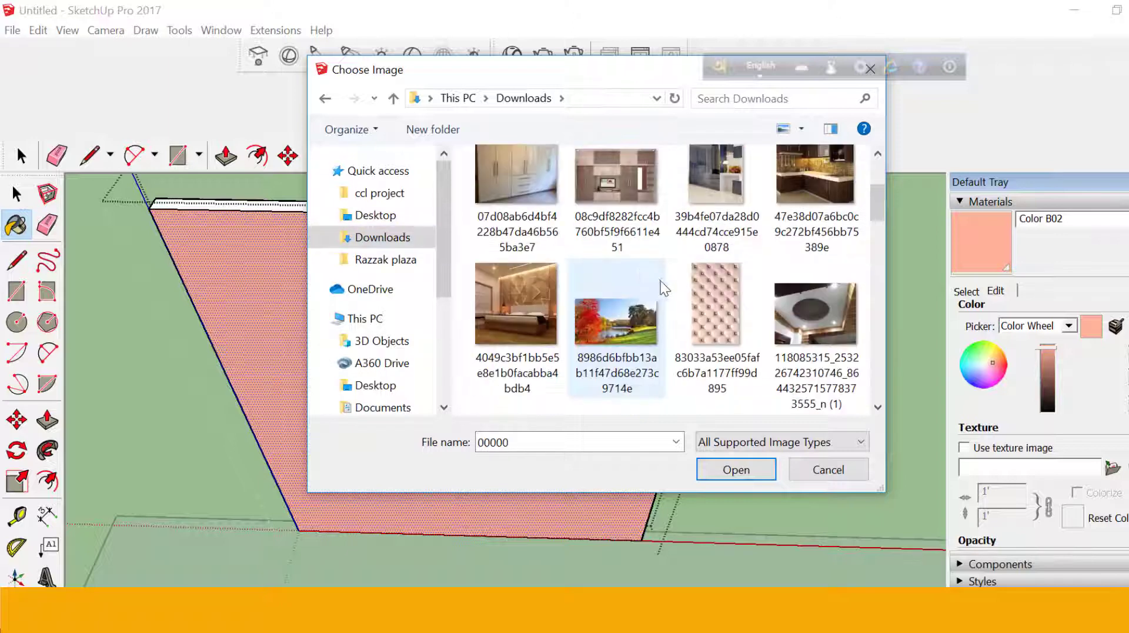
pyautogui.click(687, 298)
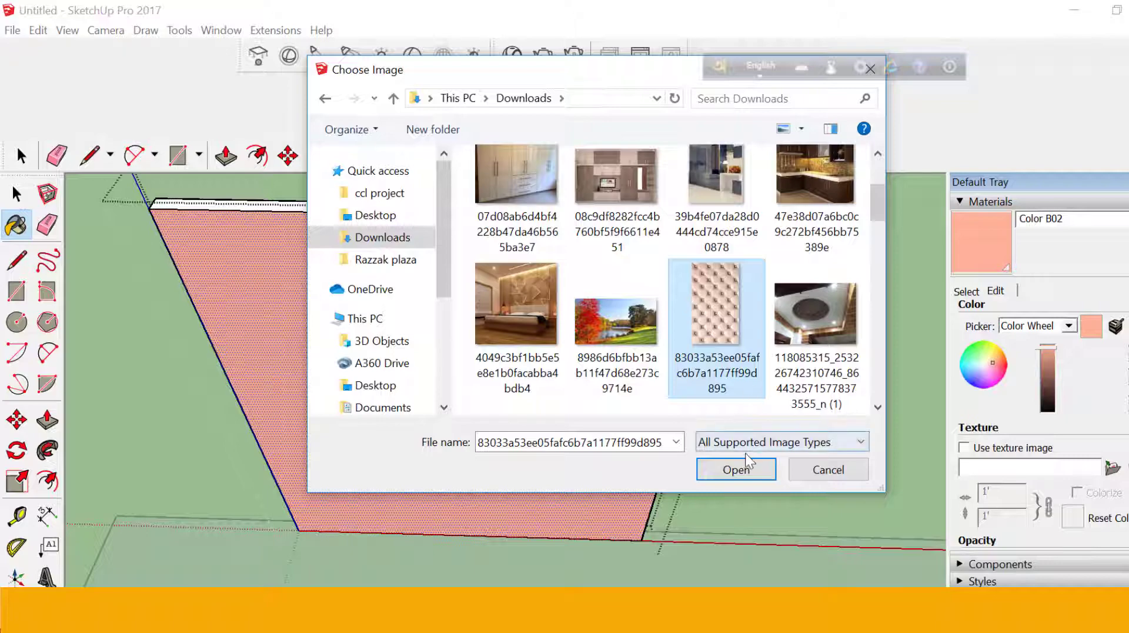
pyautogui.click(733, 471)
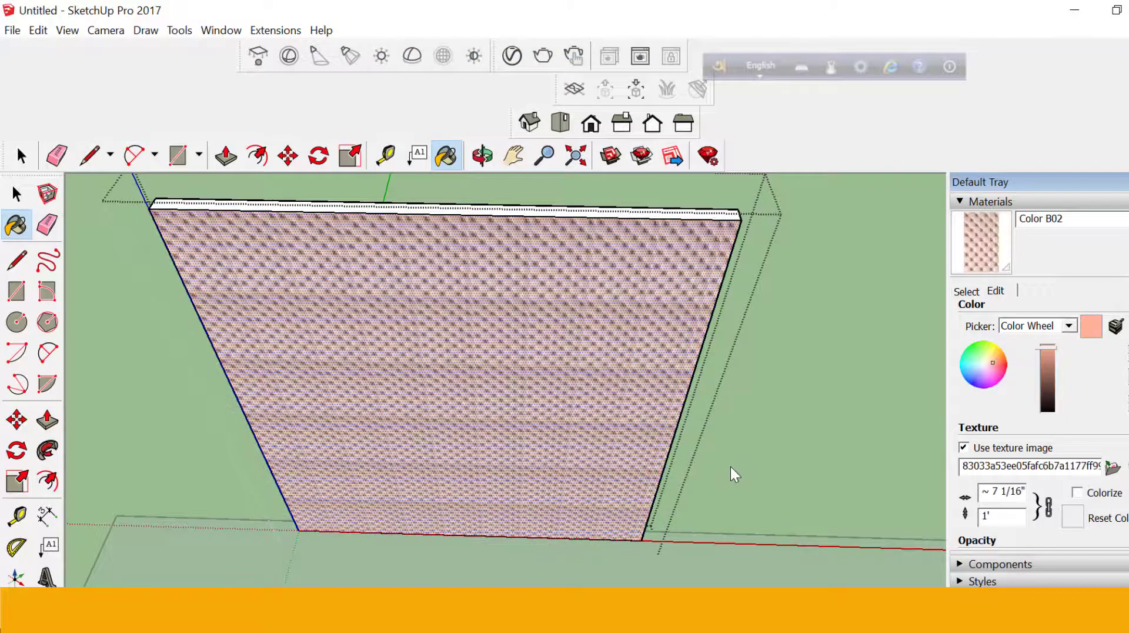
pyautogui.scroll(-3, 559, 278)
pyautogui.scroll(4, 512, 321)
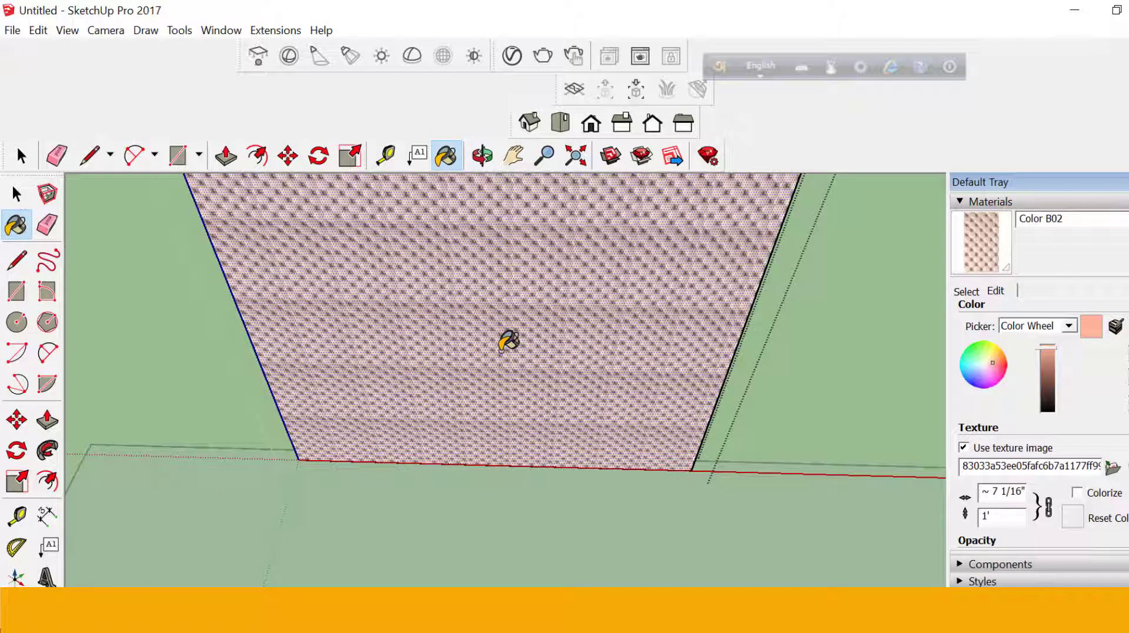
# Reposition the tufted texture on the headboard's front face, stretching it from the lower corner so one tile matches the face.
pyautogui.rightClick(501, 352)
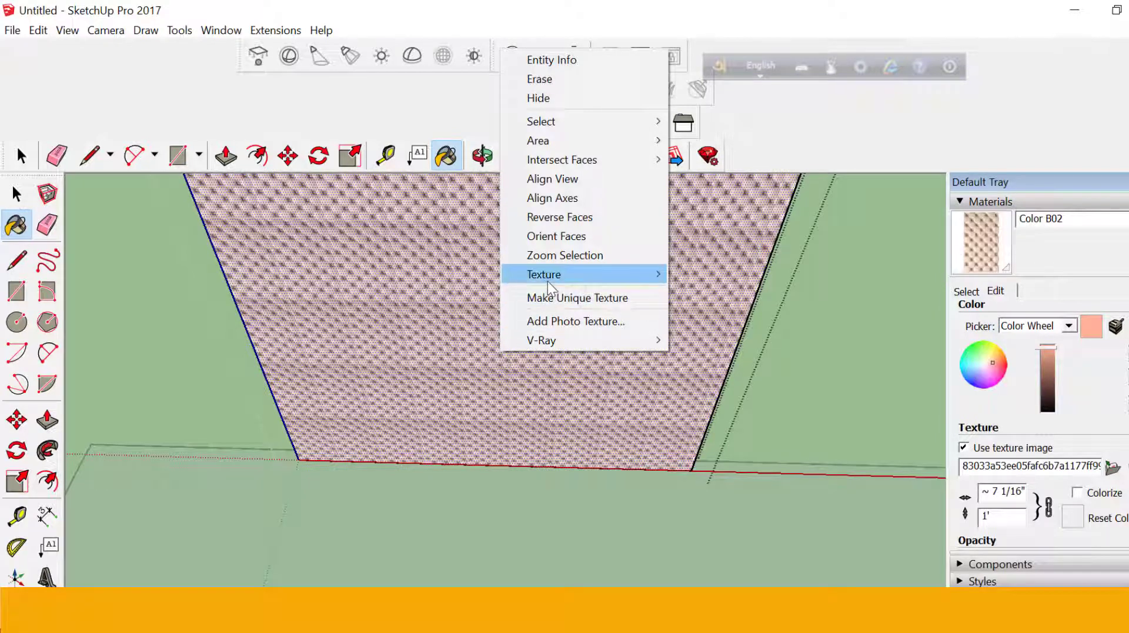
pyautogui.moveTo(550, 283)
pyautogui.click(697, 276)
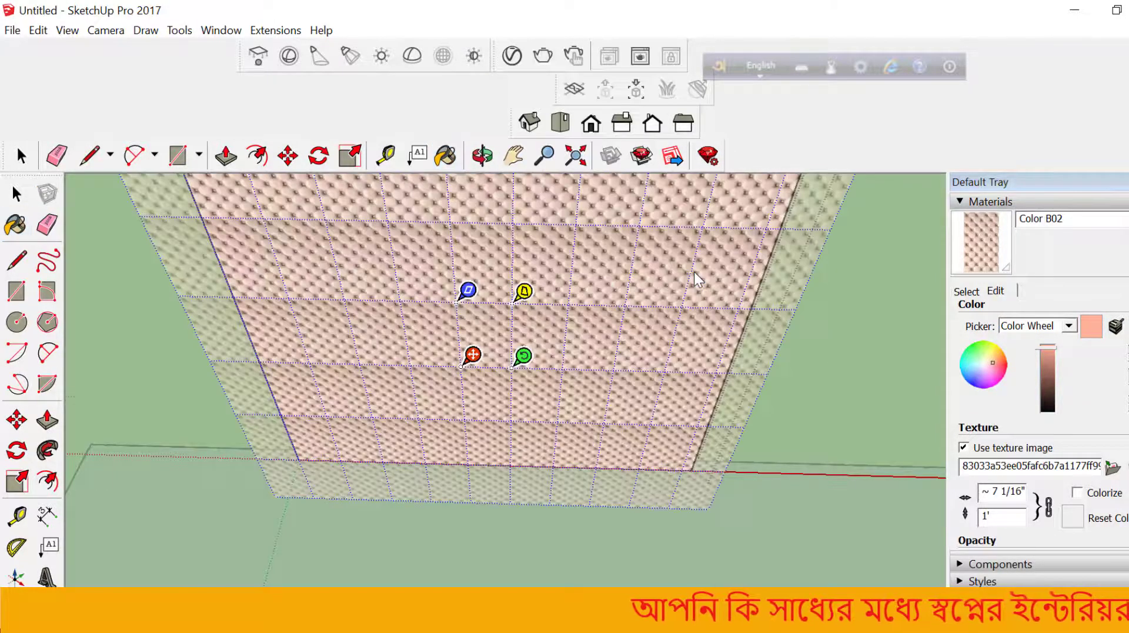
pyautogui.scroll(-3, 697, 279)
pyautogui.moveTo(644, 311); pyautogui.dragTo(703, 391)
pyautogui.scroll(-4, 553, 390)
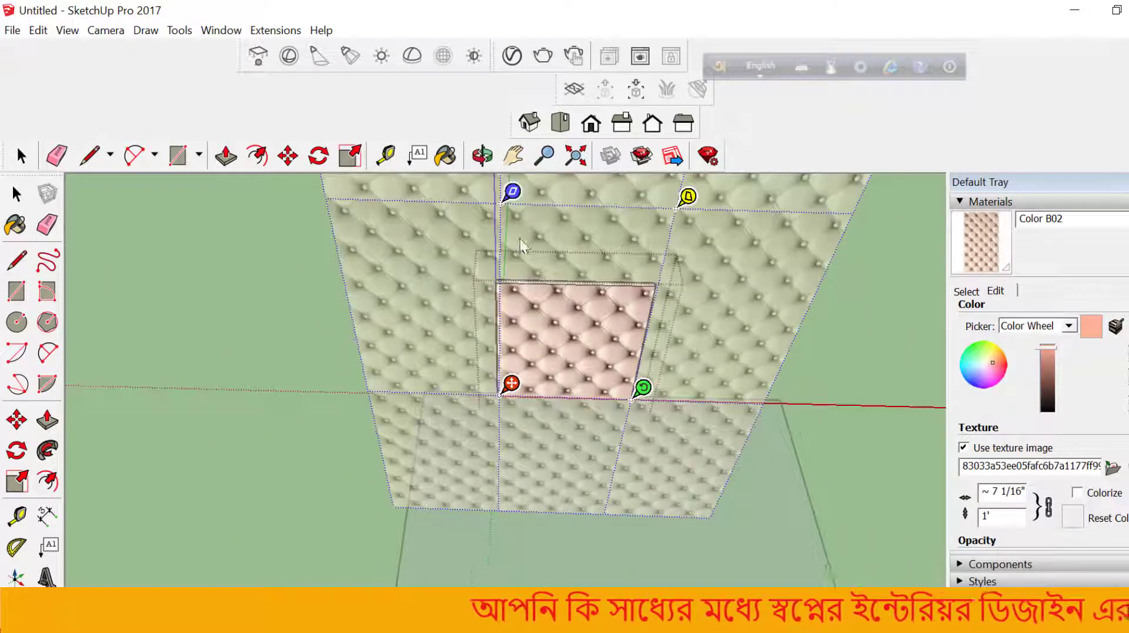
pyautogui.moveTo(499, 188); pyautogui.dragTo(497, 266)
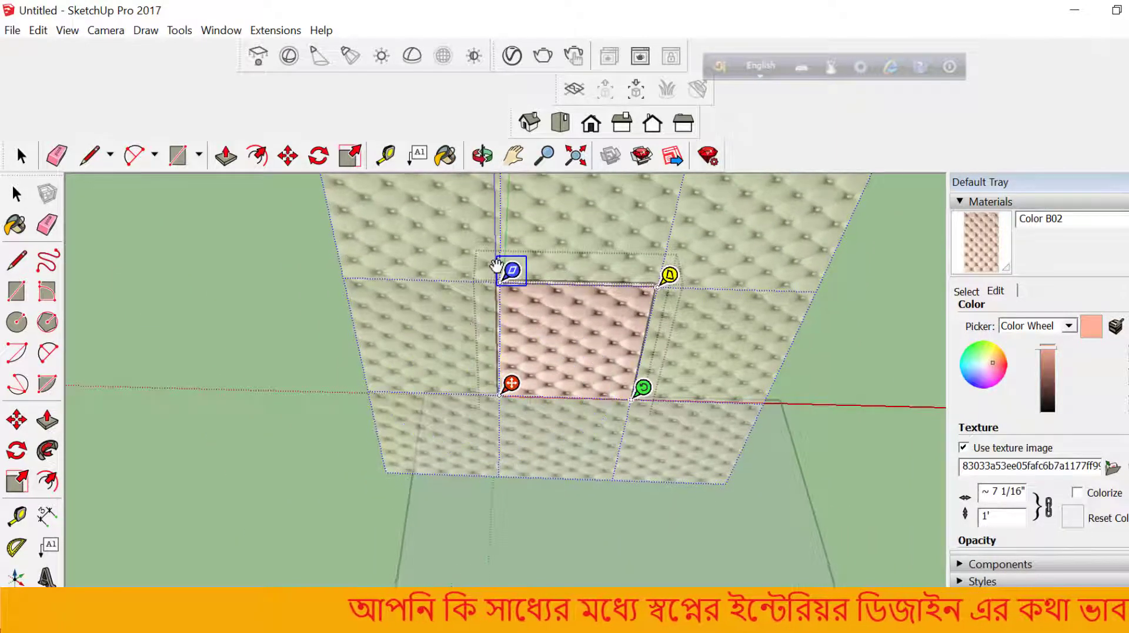
pyautogui.click(15, 194)
# Inspect the fitted tufting on the headboard's front and finish editing the headboard group.
pyautogui.scroll(5, 530, 400)
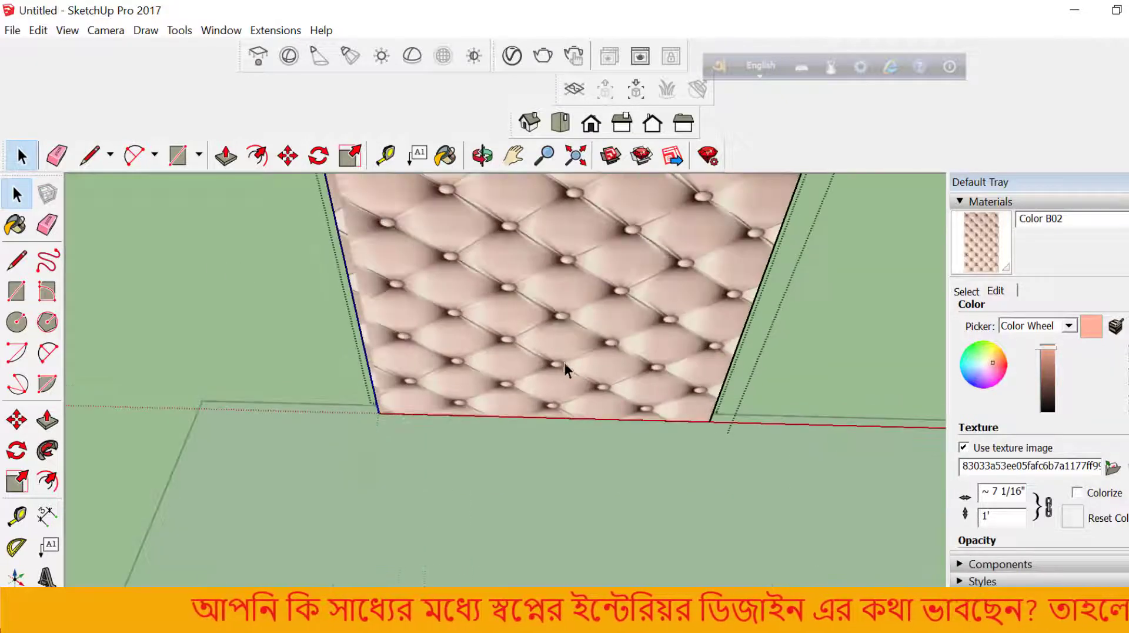
pyautogui.scroll(-5, 502, 319)
pyautogui.press('o')
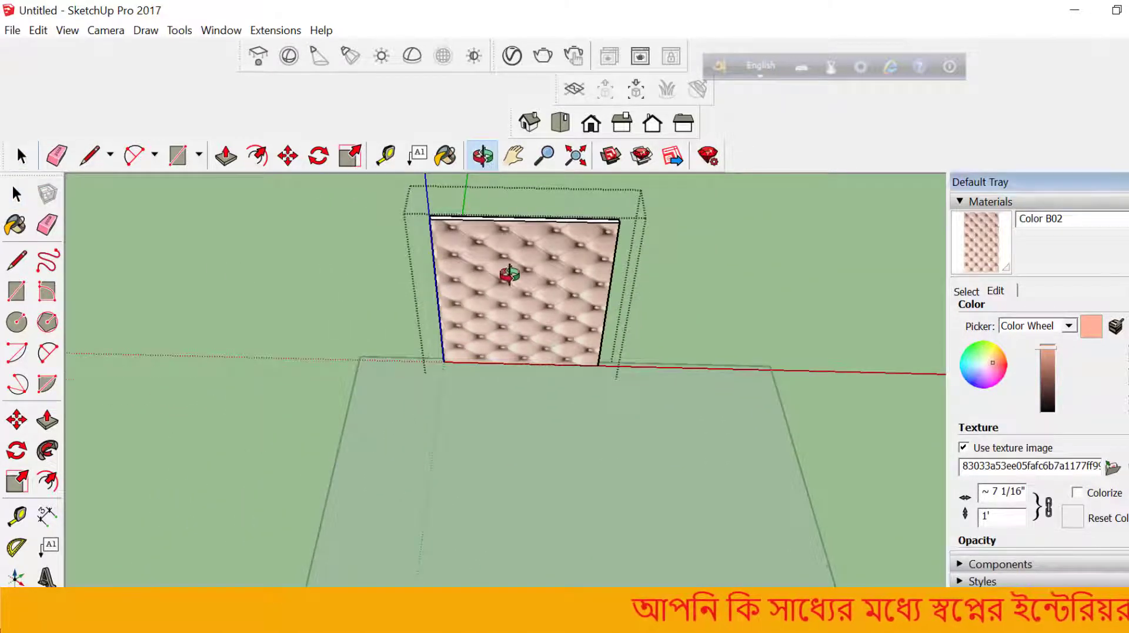
pyautogui.moveTo(509, 273); pyautogui.dragTo(535, 340)
pyautogui.moveTo(598, 302); pyautogui.dragTo(603, 325)
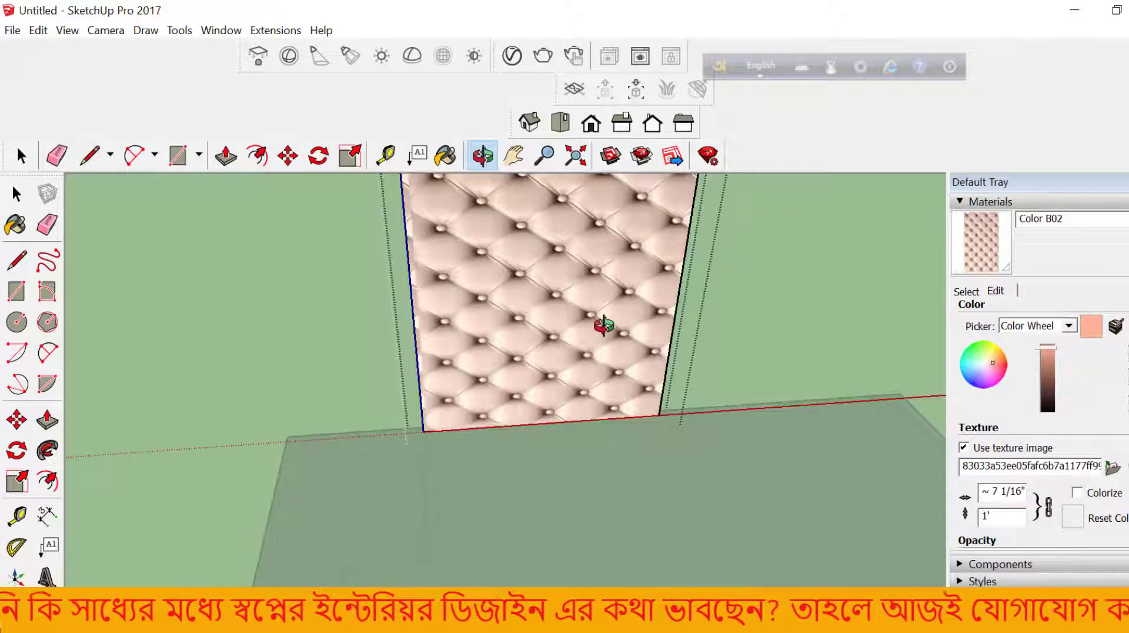
pyautogui.press('space')
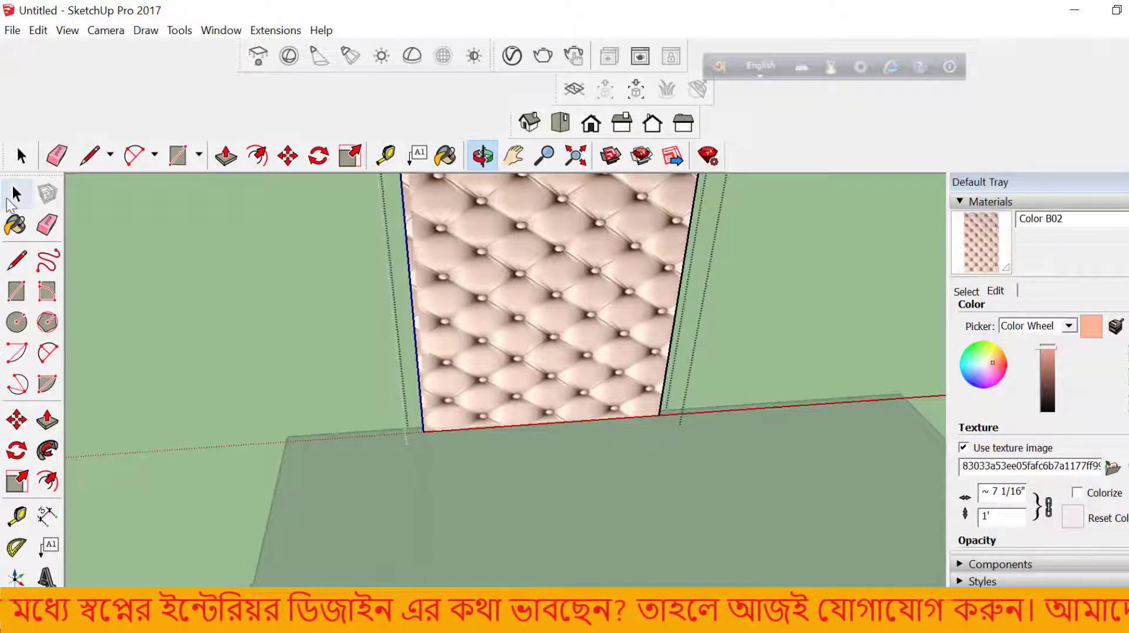
pyautogui.click(266, 258)
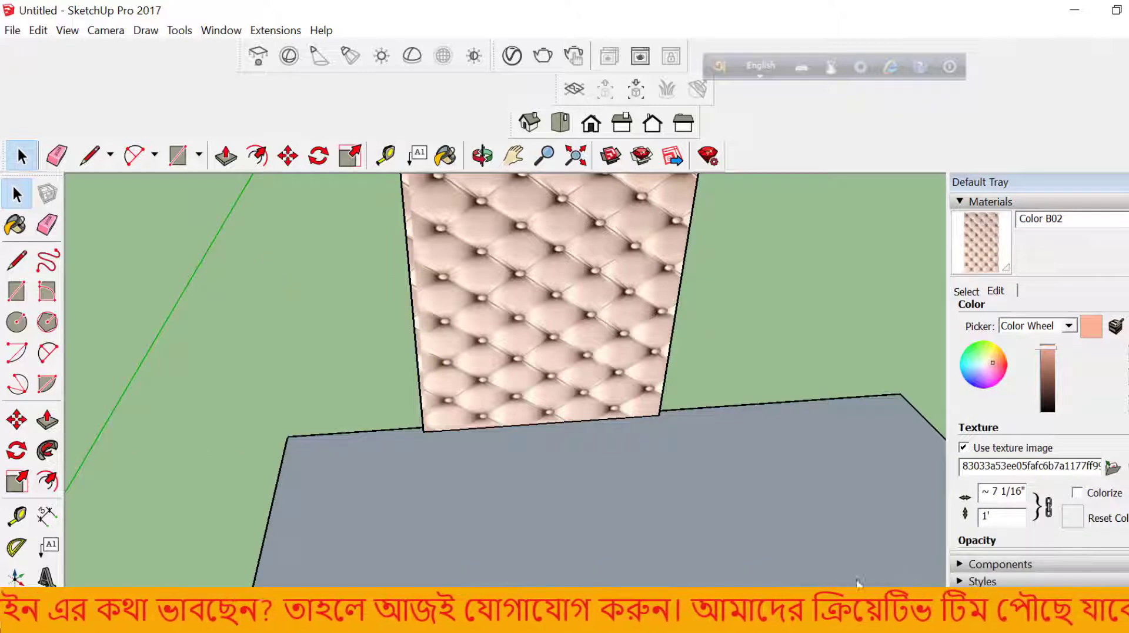
pyautogui.click(860, 615)
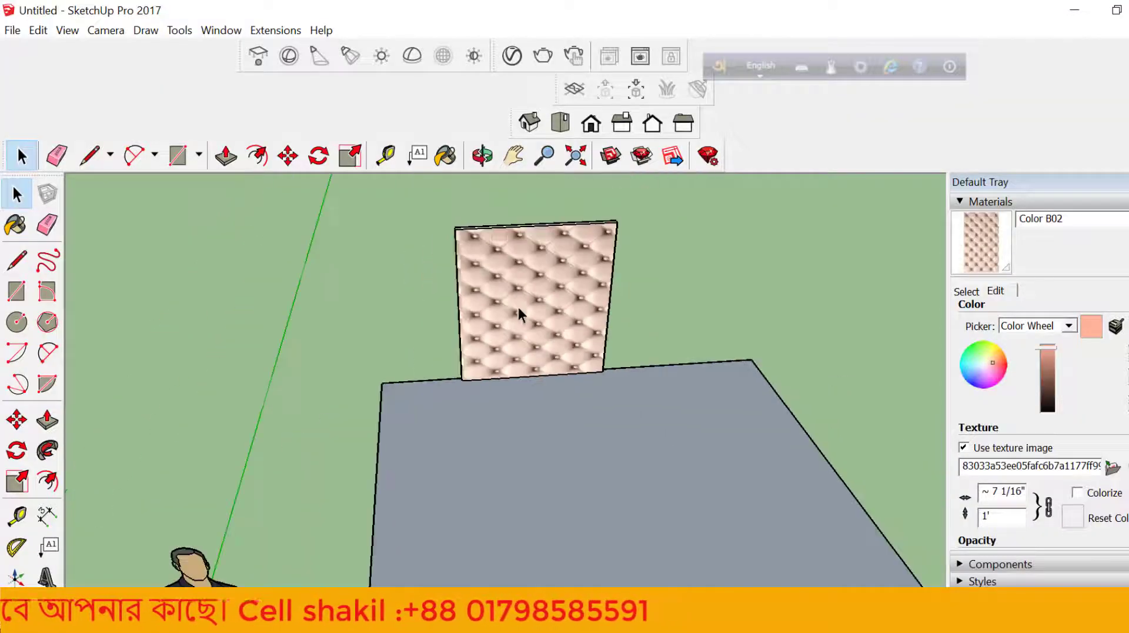
# Draw a wide rectangle on the floor face in front of the headboard.
pyautogui.scroll(2, 496, 481)
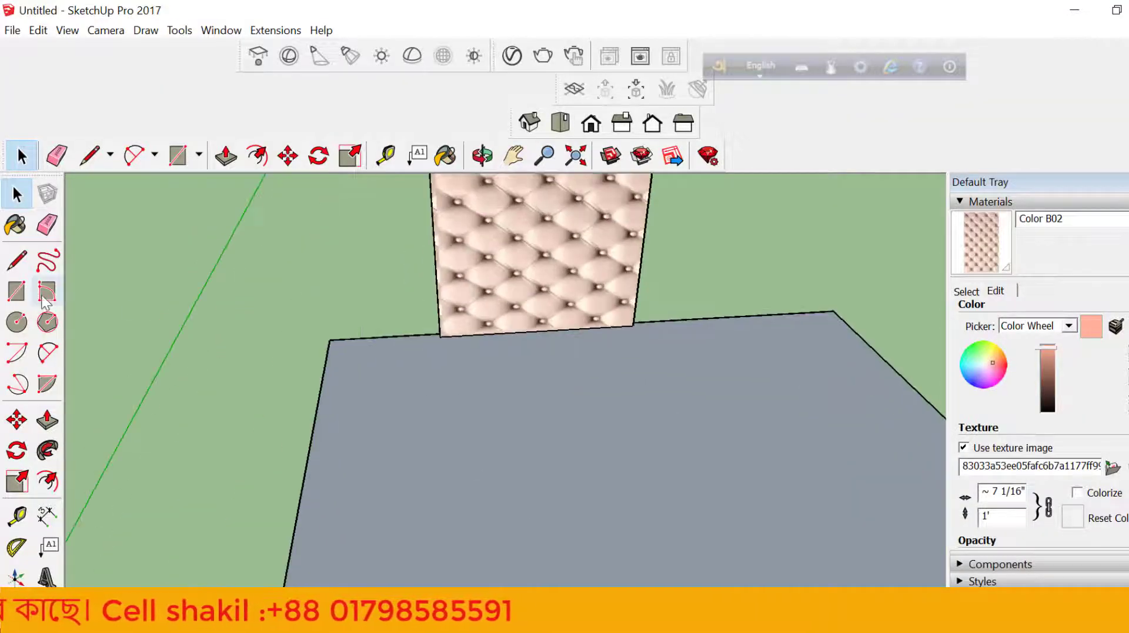
pyautogui.click(17, 291)
pyautogui.click(520, 402)
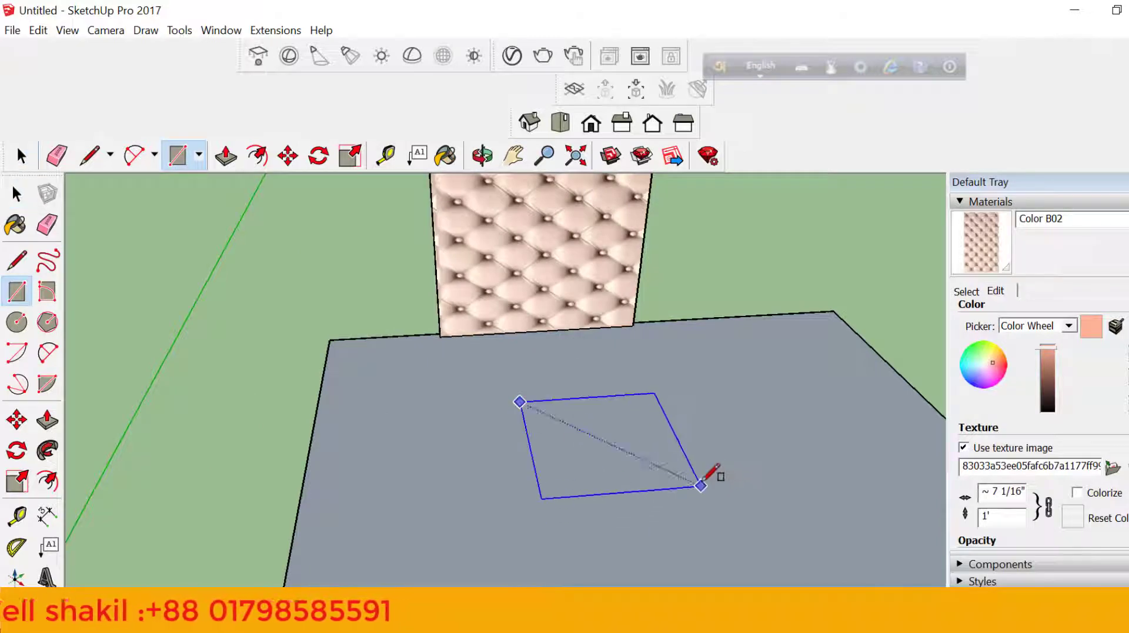
pyautogui.click(736, 434)
pyautogui.scroll(2, 735, 433)
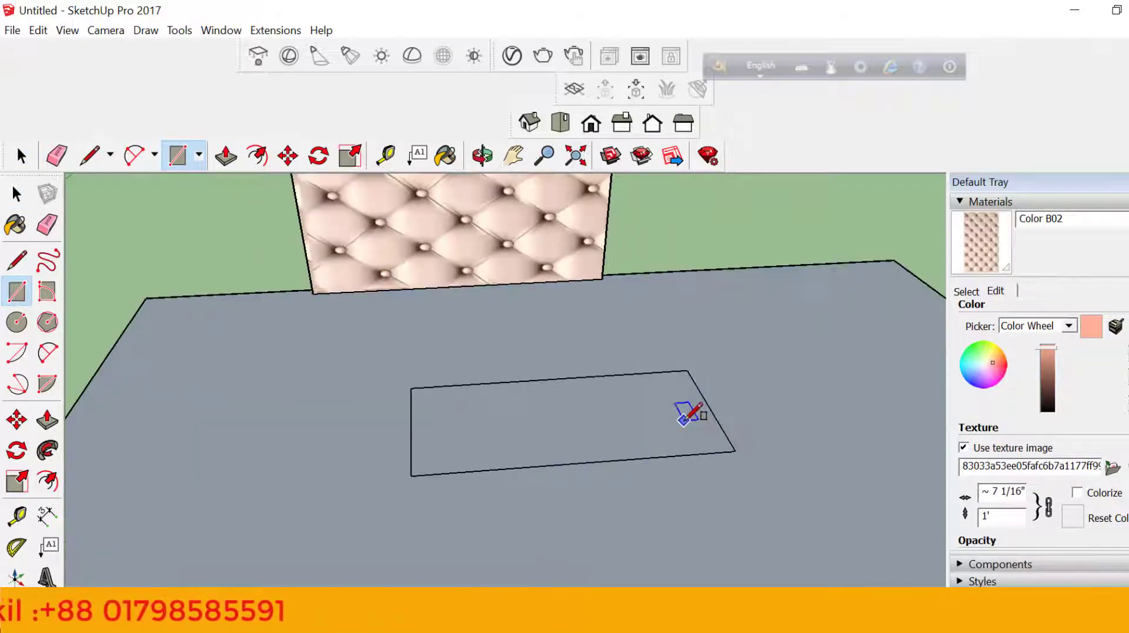
# Select the new floor rectangle's face with its edges and make them a group.
pyautogui.click(16, 194)
pyautogui.click(540, 453)
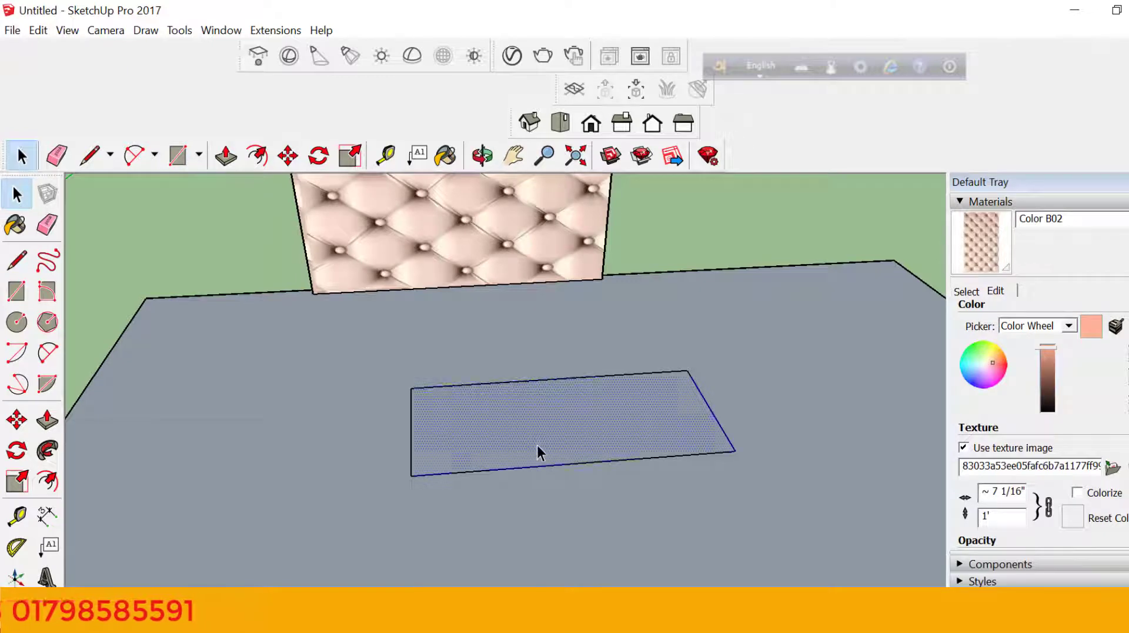
pyautogui.rightClick(540, 453)
pyautogui.click(588, 296)
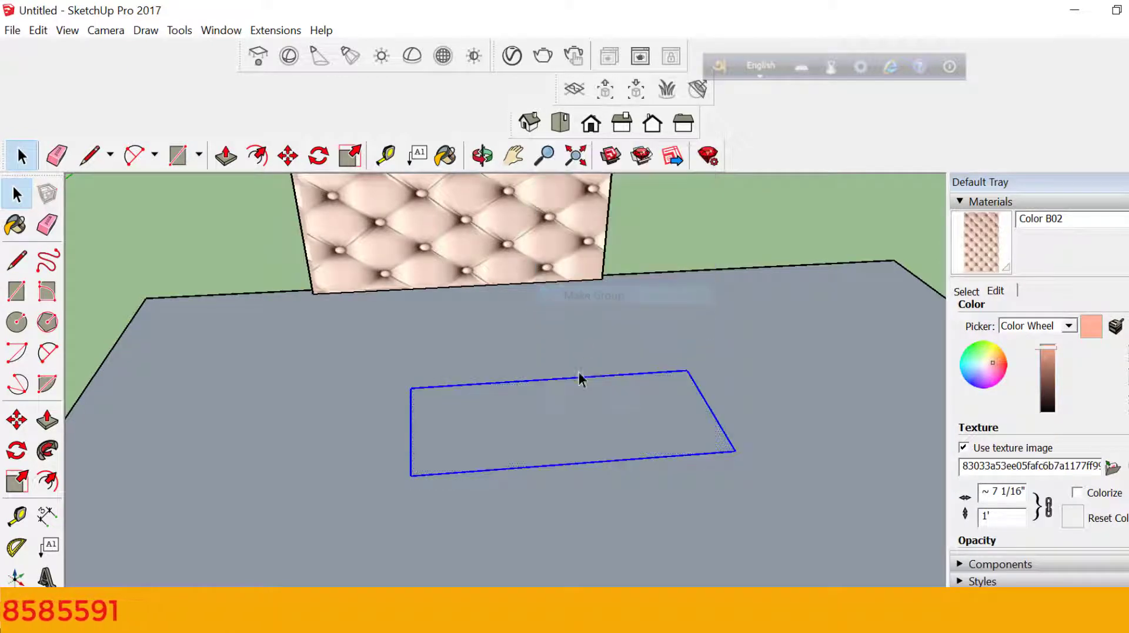
# Open the rectangle group for editing and push/pull its face upward into a low box.
pyautogui.doubleClick(566, 422)
pyautogui.click(566, 422)
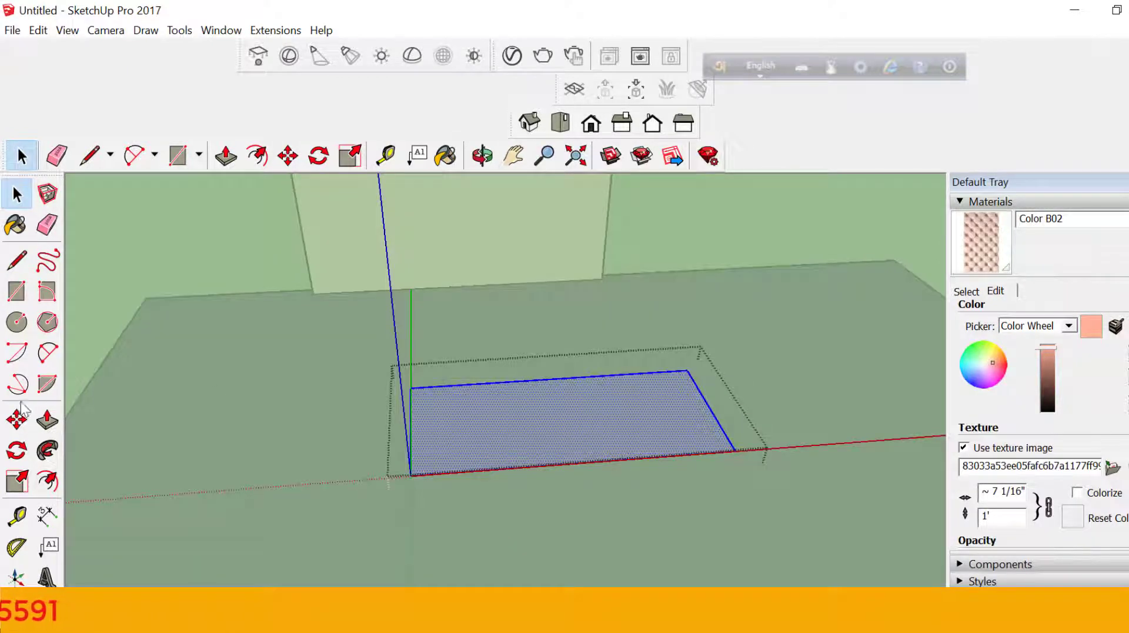
pyautogui.click(47, 420)
pyautogui.click(461, 441)
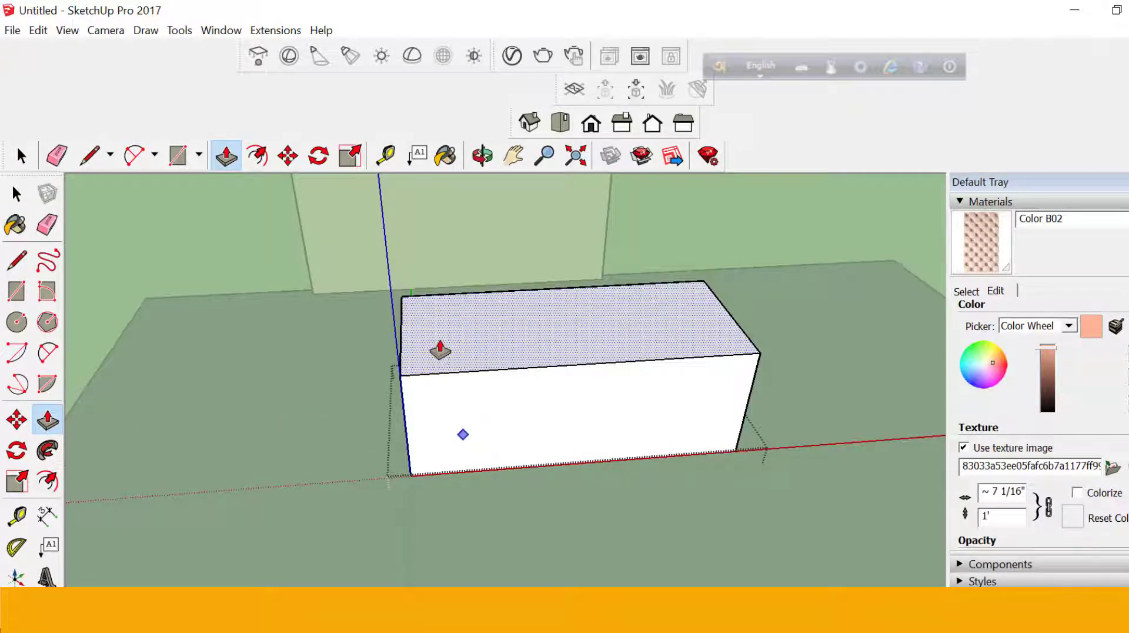
pyautogui.click(440, 350)
pyautogui.click(17, 194)
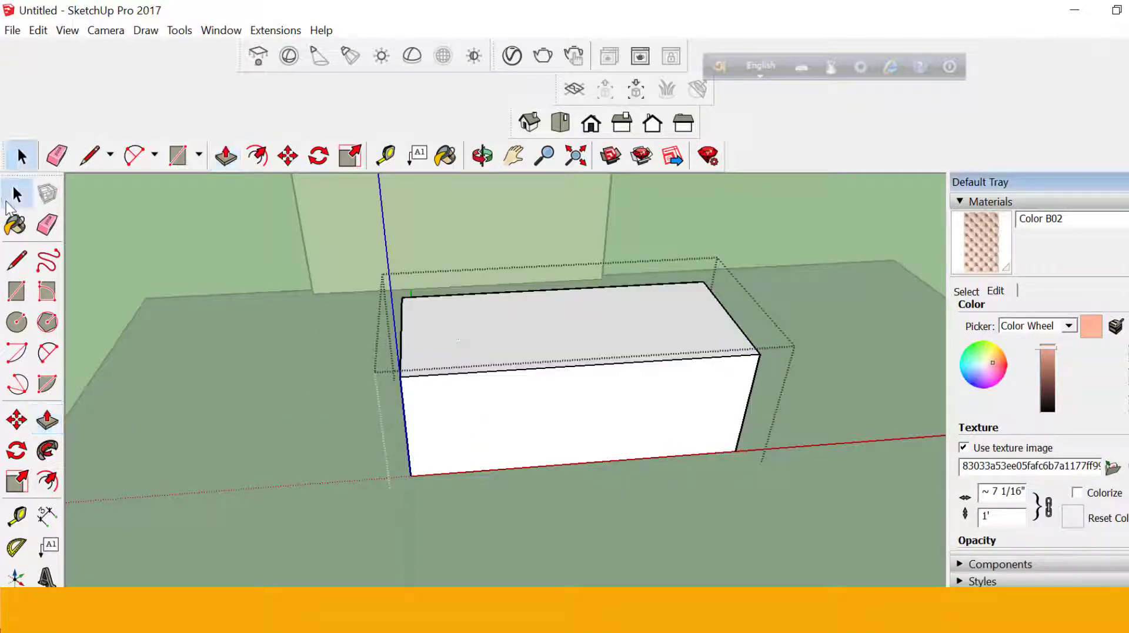
# Select all the box's geometry and paint it with Color B03.
pyautogui.tripleClick(644, 329)
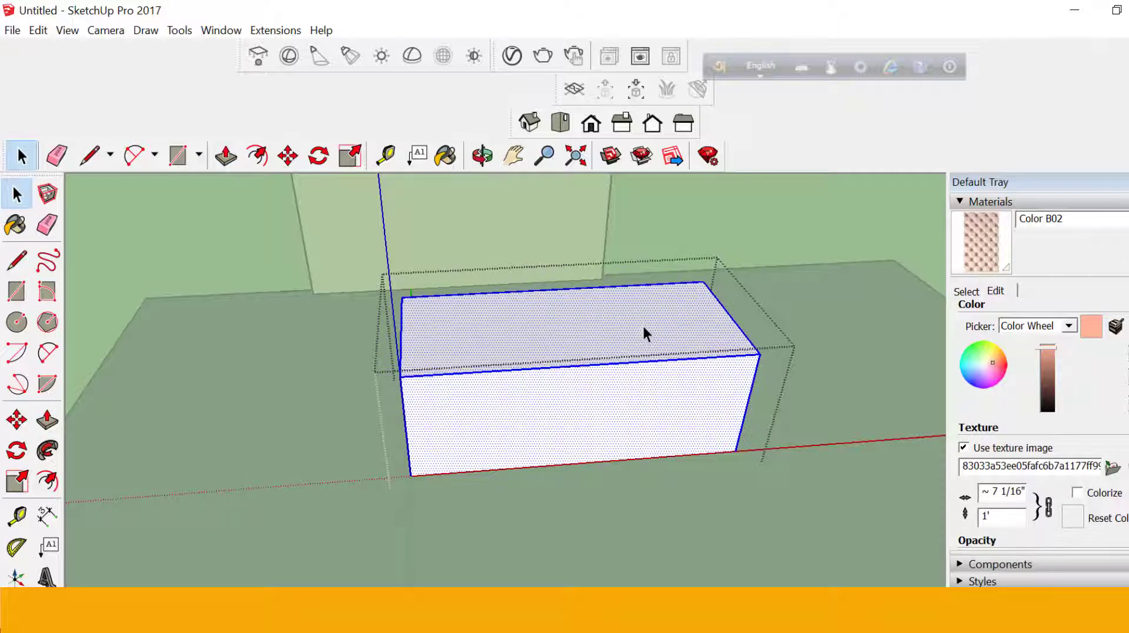
pyautogui.click(966, 292)
pyautogui.click(1078, 454)
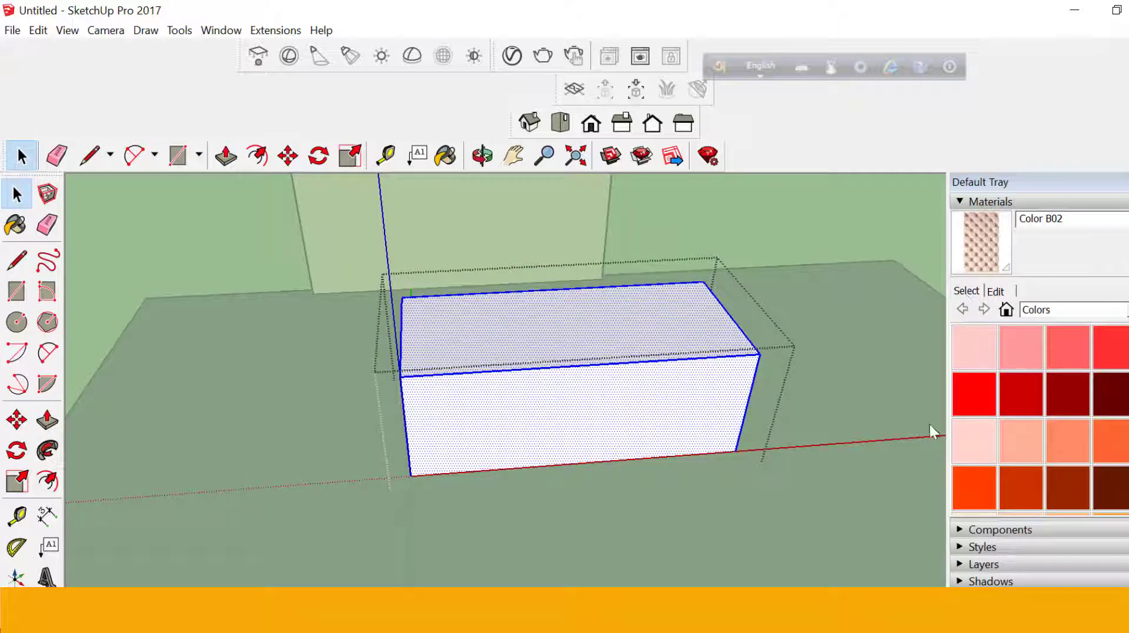
pyautogui.click(647, 330)
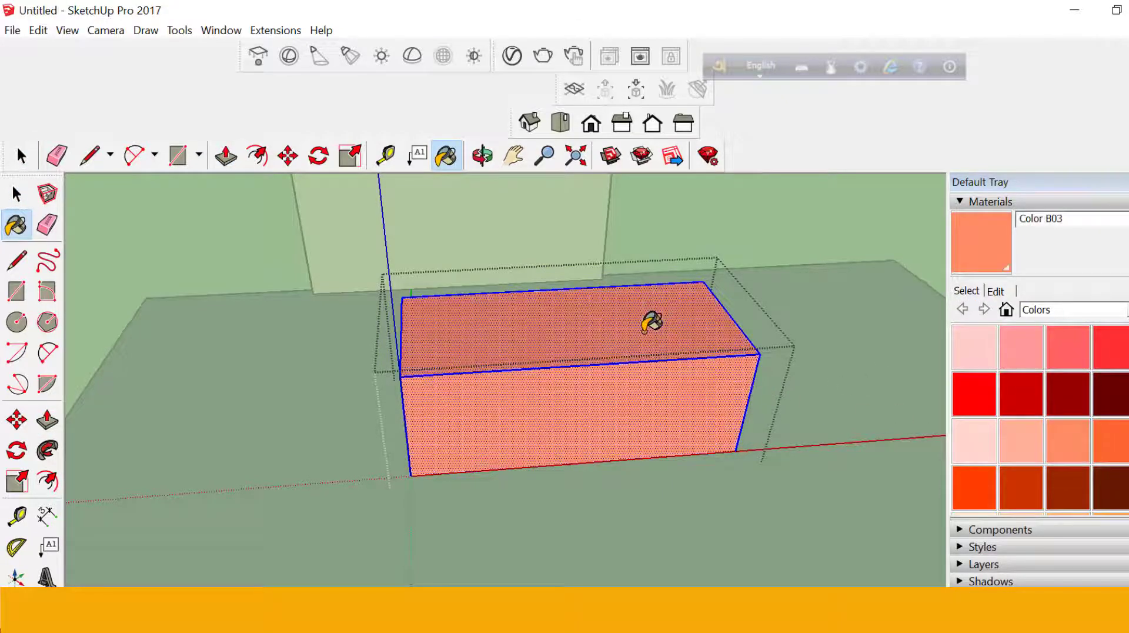
# Select only the box's top face and paint it with Color A05.
pyautogui.click(17, 194)
pyautogui.click(598, 324)
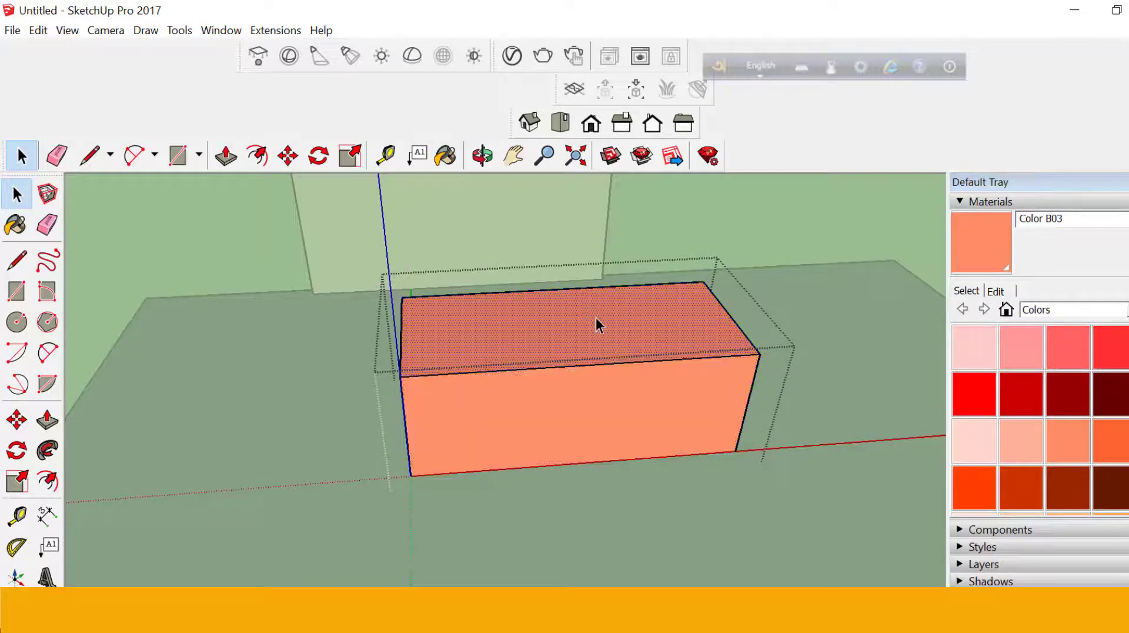
pyautogui.click(970, 406)
pyautogui.click(672, 336)
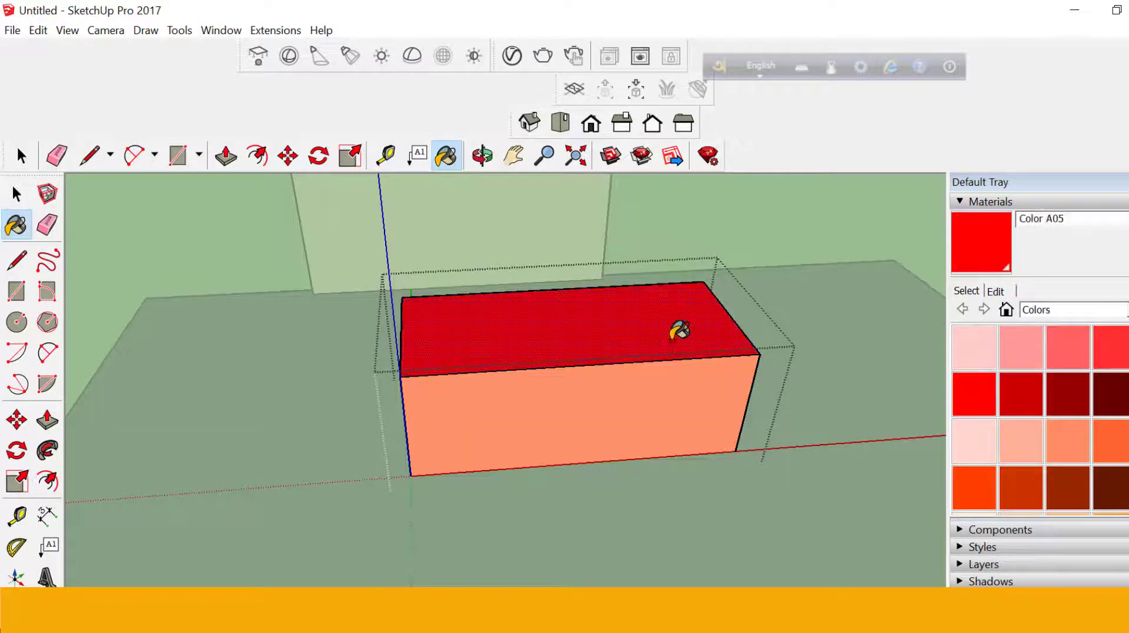
# Apply the tufted texture image 00000 from the Downloads folder to the Color A05 material.
pyautogui.click(1008, 307)
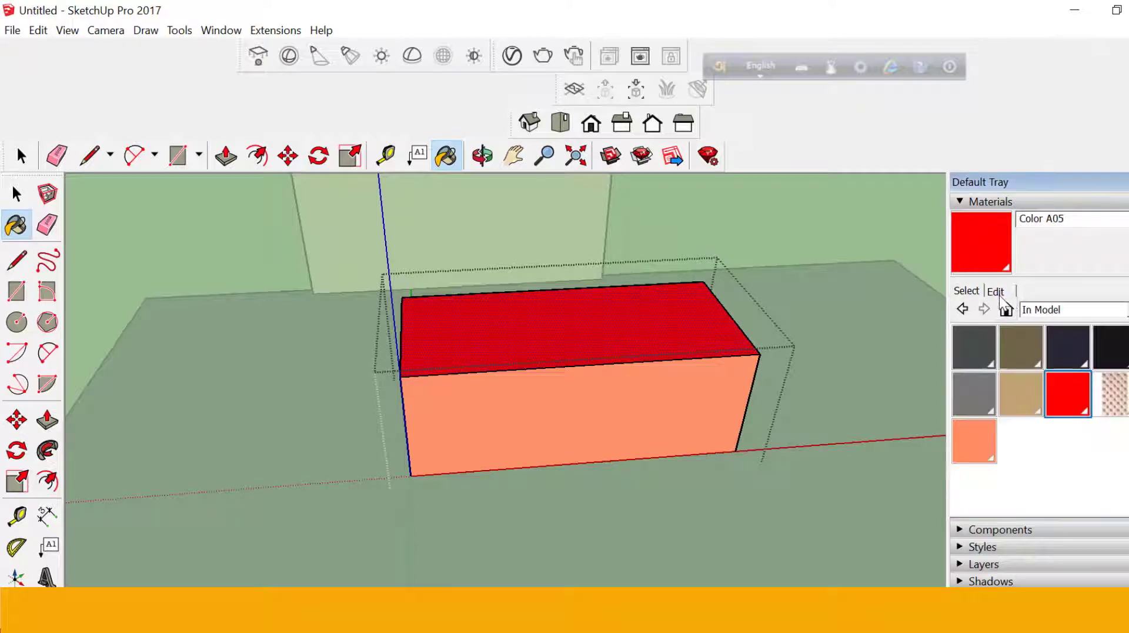
pyautogui.click(996, 291)
pyautogui.click(1112, 469)
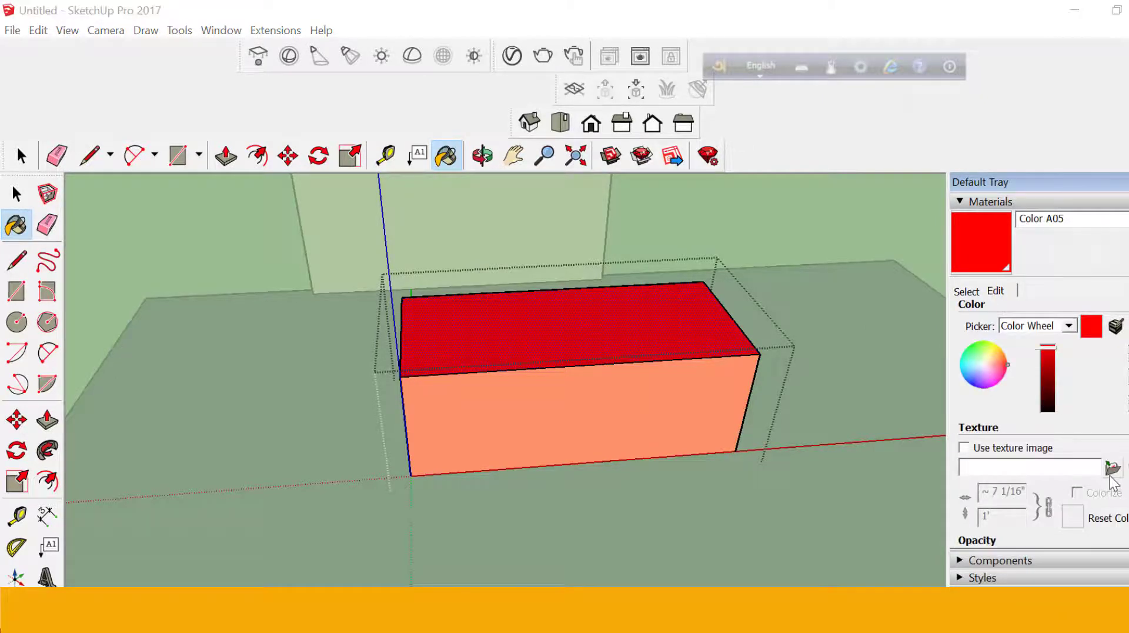
pyautogui.scroll(-5, 640, 291)
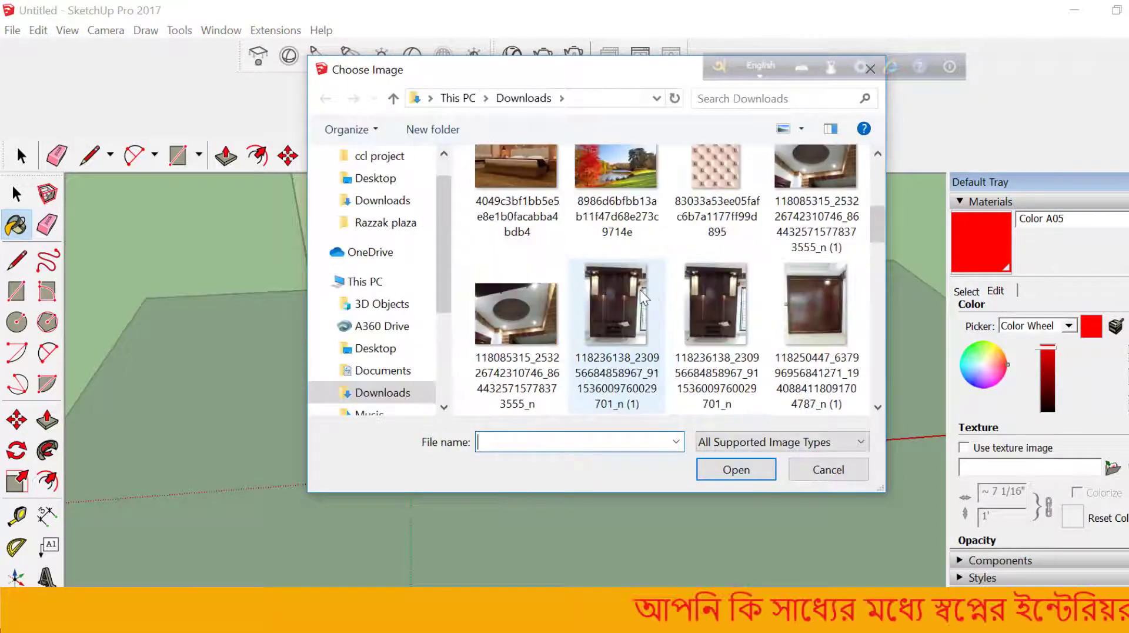
pyautogui.scroll(-3, 654, 296)
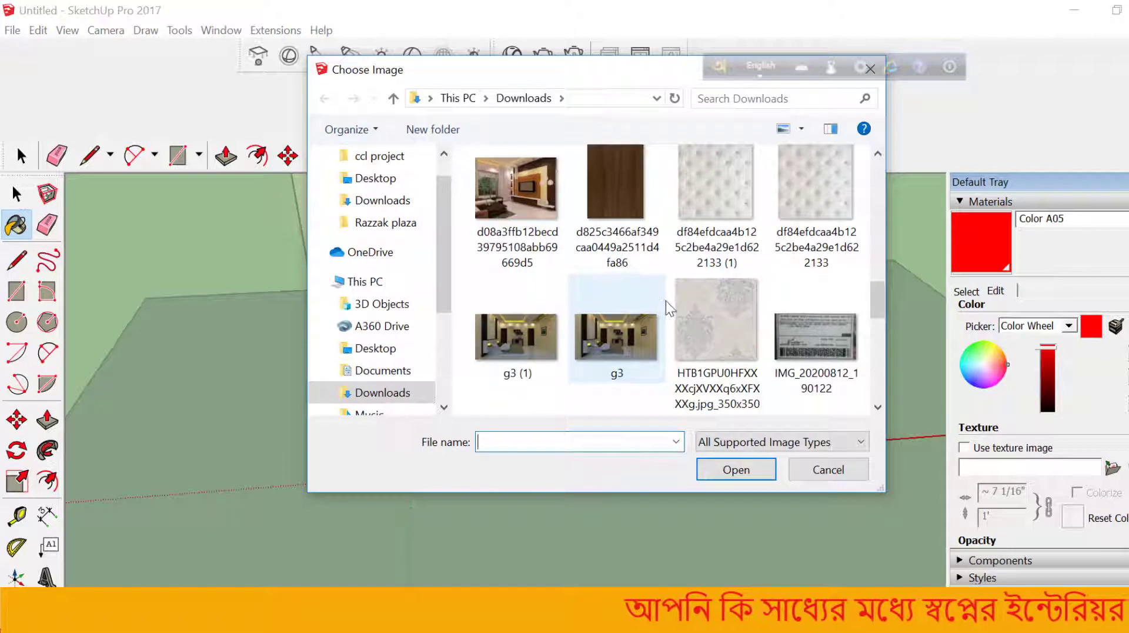
pyautogui.scroll(-1, 724, 254)
pyautogui.scroll(-4, 724, 254)
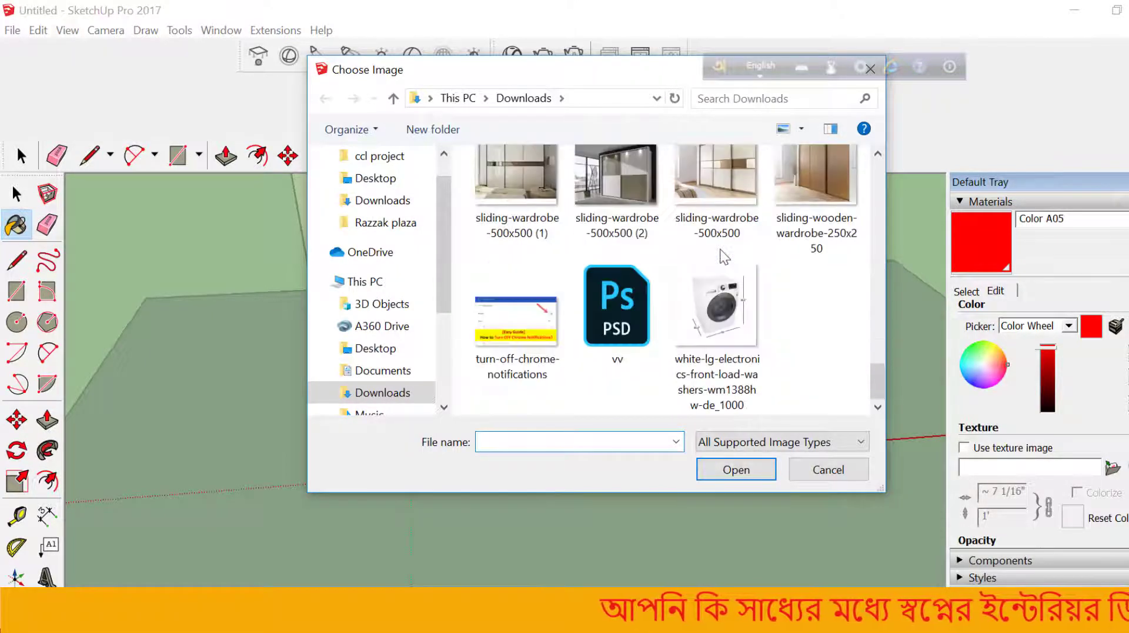
pyautogui.scroll(12, 725, 257)
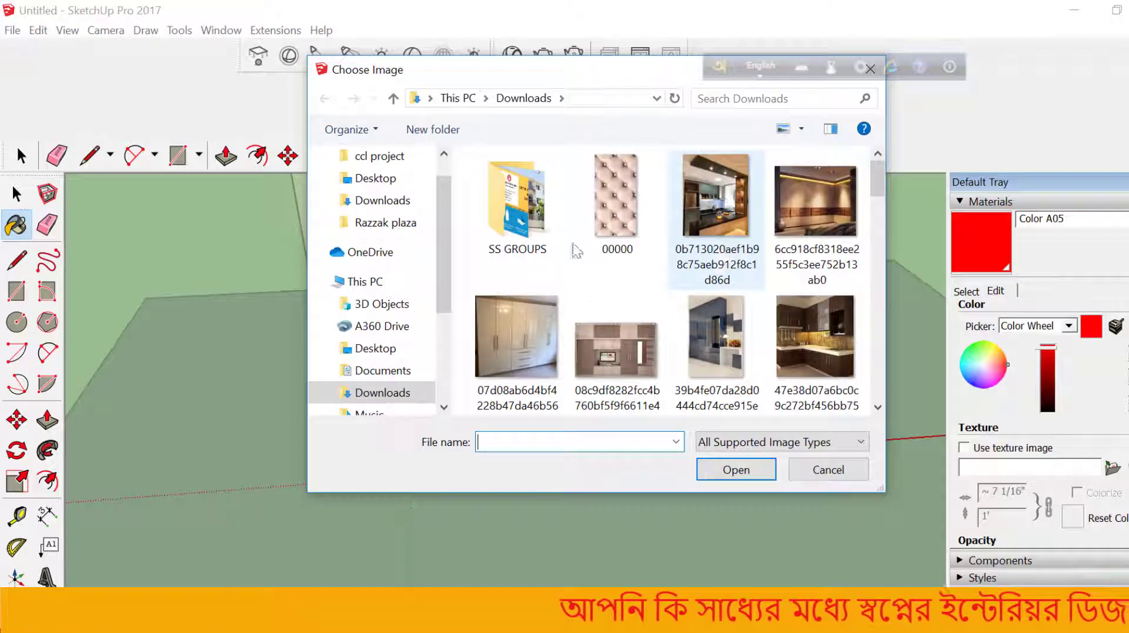
pyautogui.click(618, 238)
pyautogui.click(736, 469)
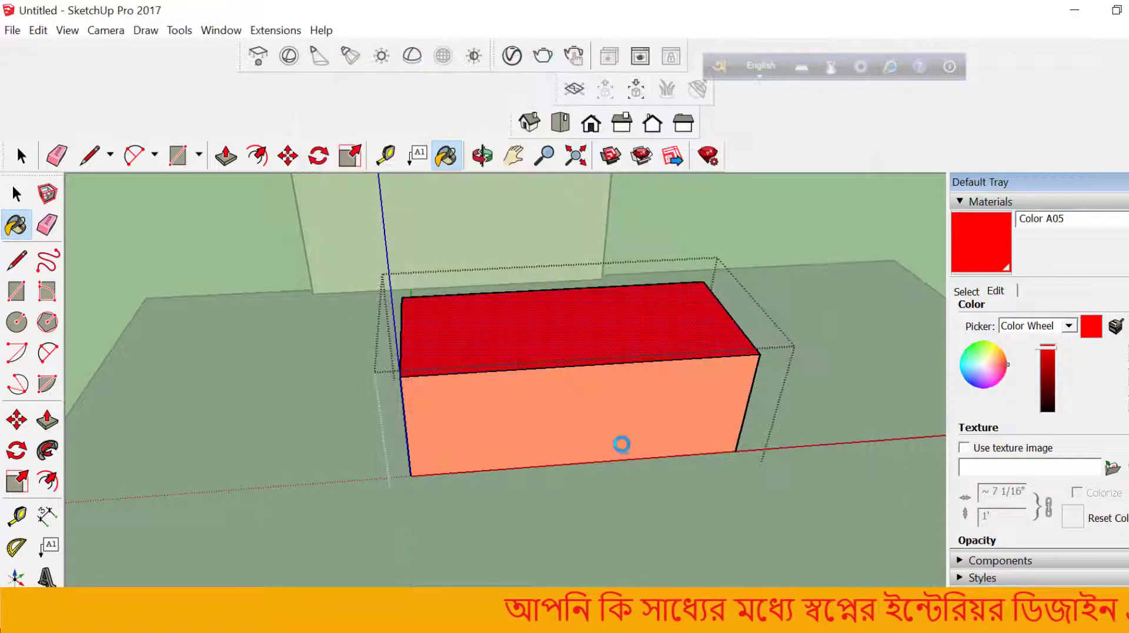
# Try a 1' width for the tufted Color A05 texture on the box's top face, and settle on a width of 2'.
pyautogui.scroll(4, 605, 406)
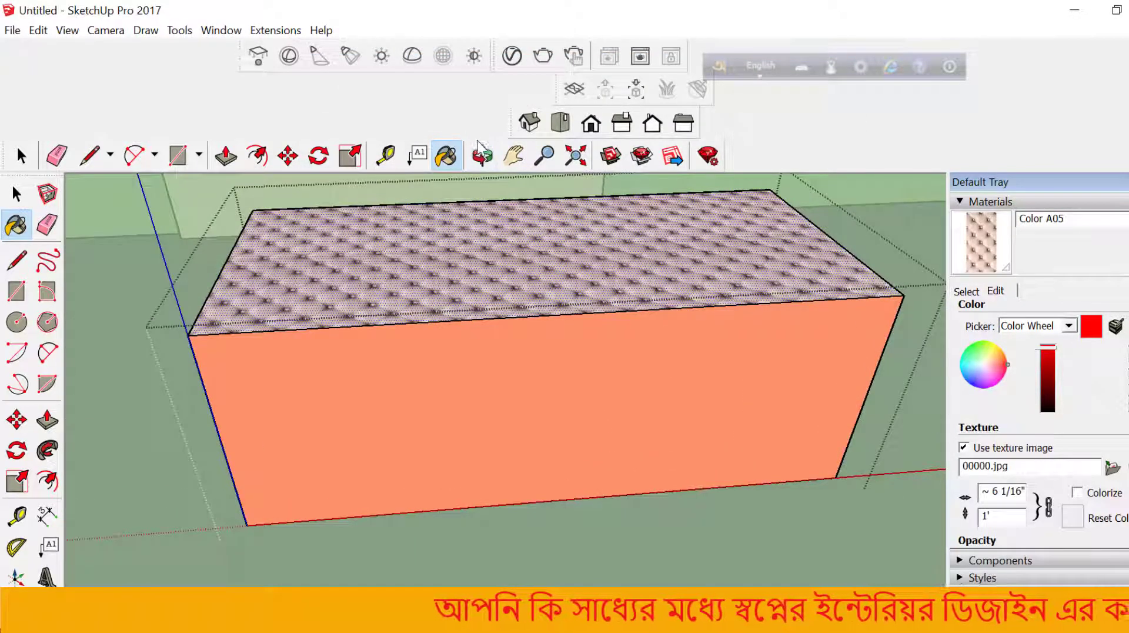
pyautogui.click(483, 156)
pyautogui.moveTo(494, 205)
pyautogui.mouseDown()
pyautogui.moveTo(529, 474)
pyautogui.moveTo(417, 210)
pyautogui.moveTo(386, 305)
pyautogui.moveTo(464, 335)
pyautogui.moveTo(465, 366)
pyautogui.mouseUp()
pyautogui.scroll(-3, 459, 320)
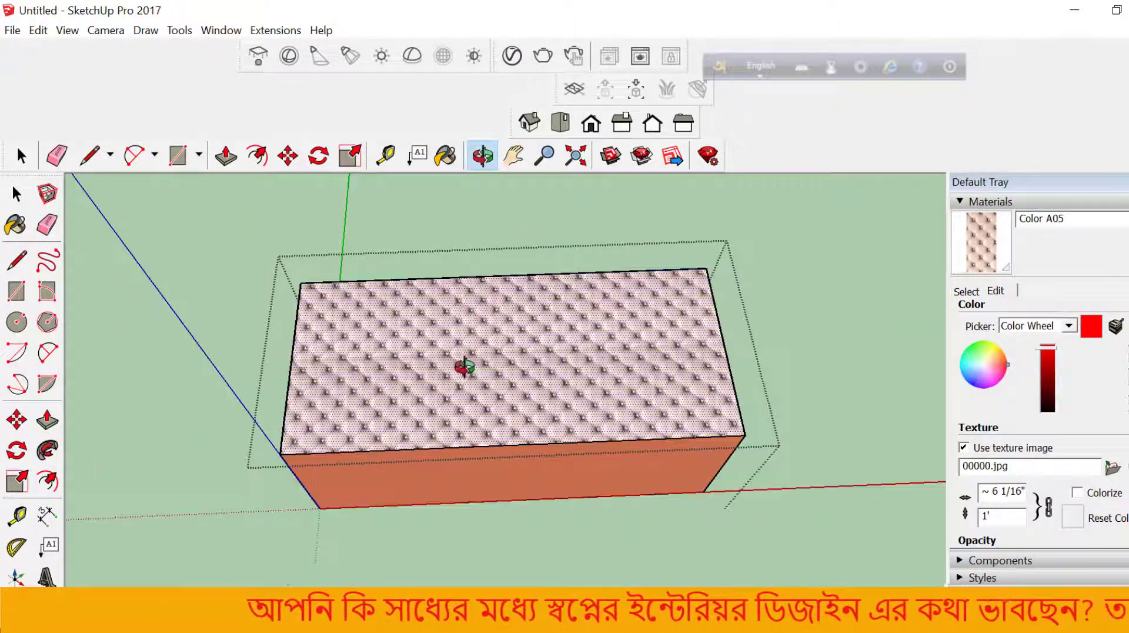
pyautogui.rightClick(465, 366)
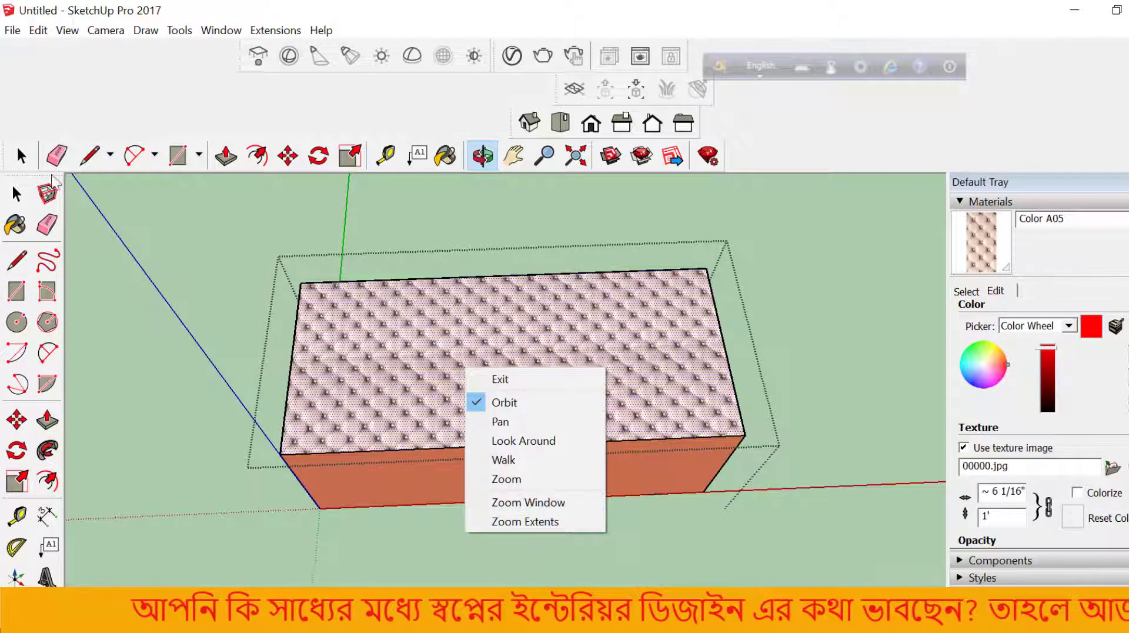
pyautogui.click(16, 194)
pyautogui.scroll(2, 310, 279)
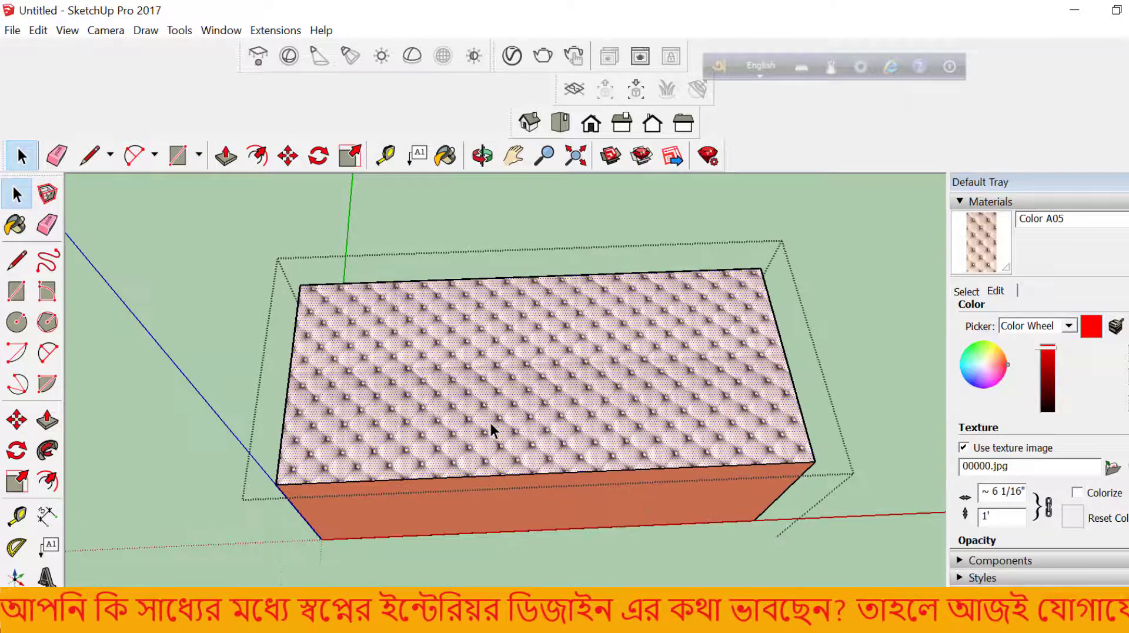
pyautogui.click(985, 495)
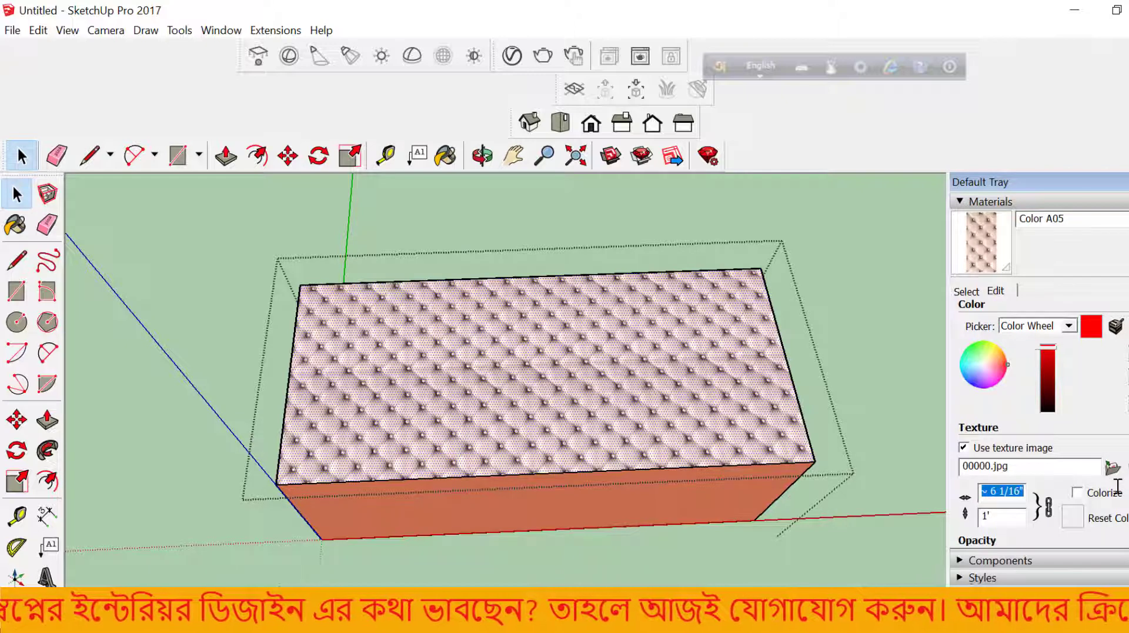
pyautogui.write("1'")
pyautogui.press('Return')
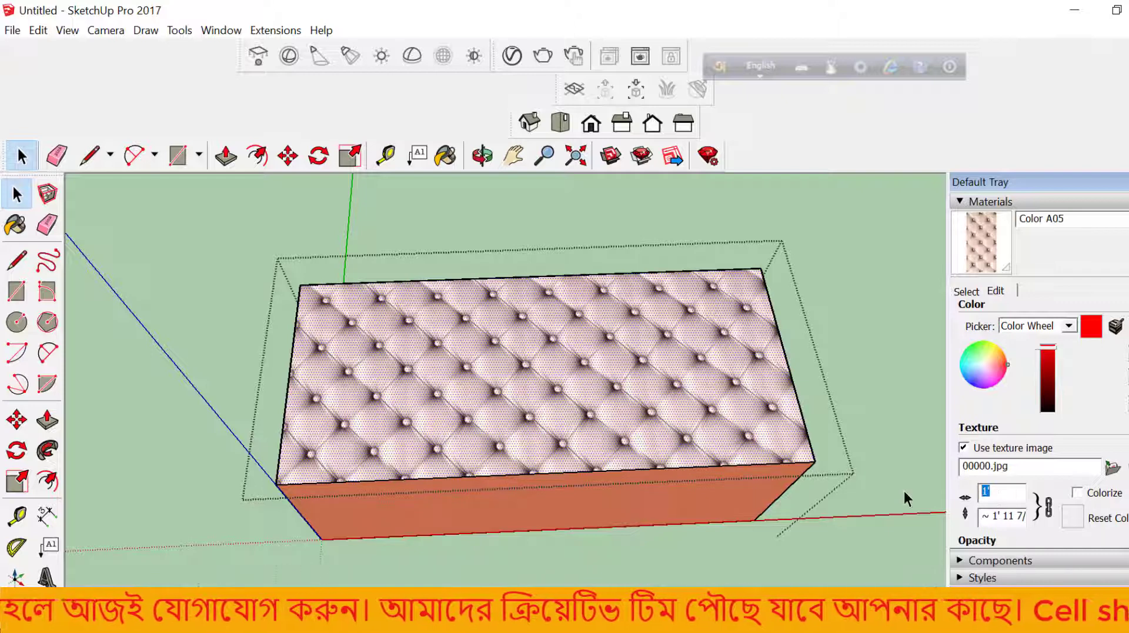
pyautogui.write("2'")
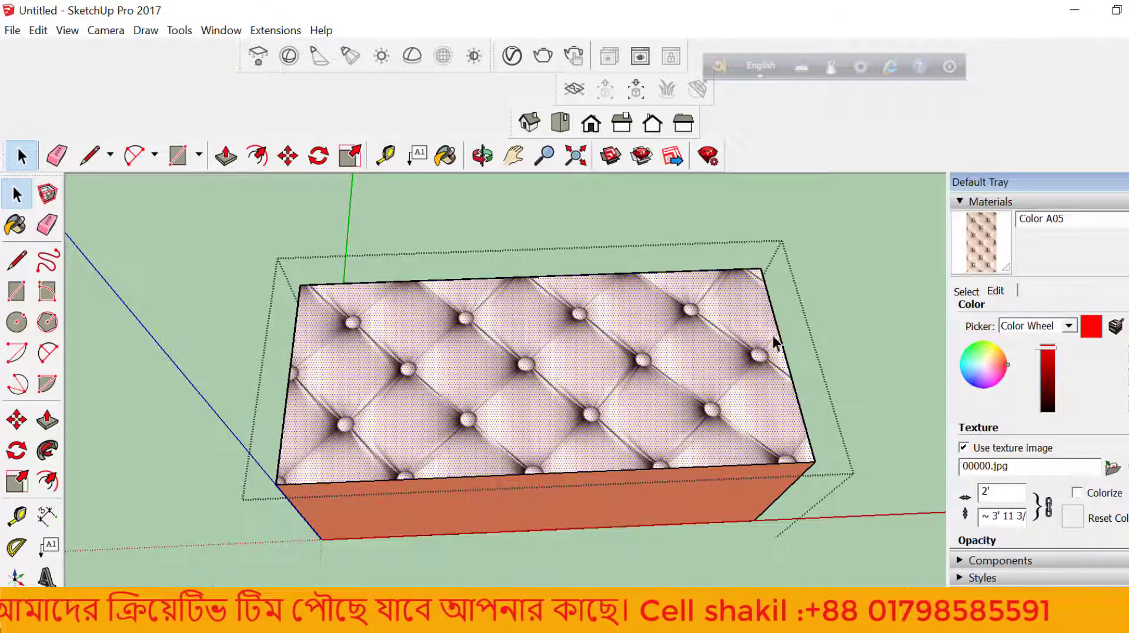
# Paint the box's long front face with the tufted Color A05 material.
pyautogui.click(970, 291)
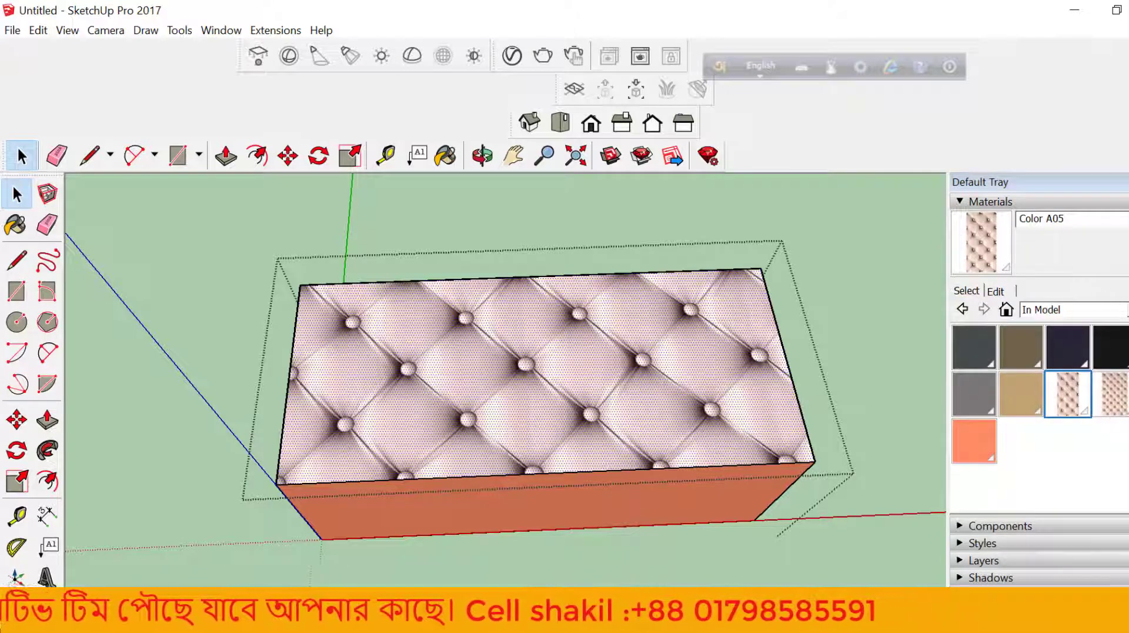
pyautogui.press('b')
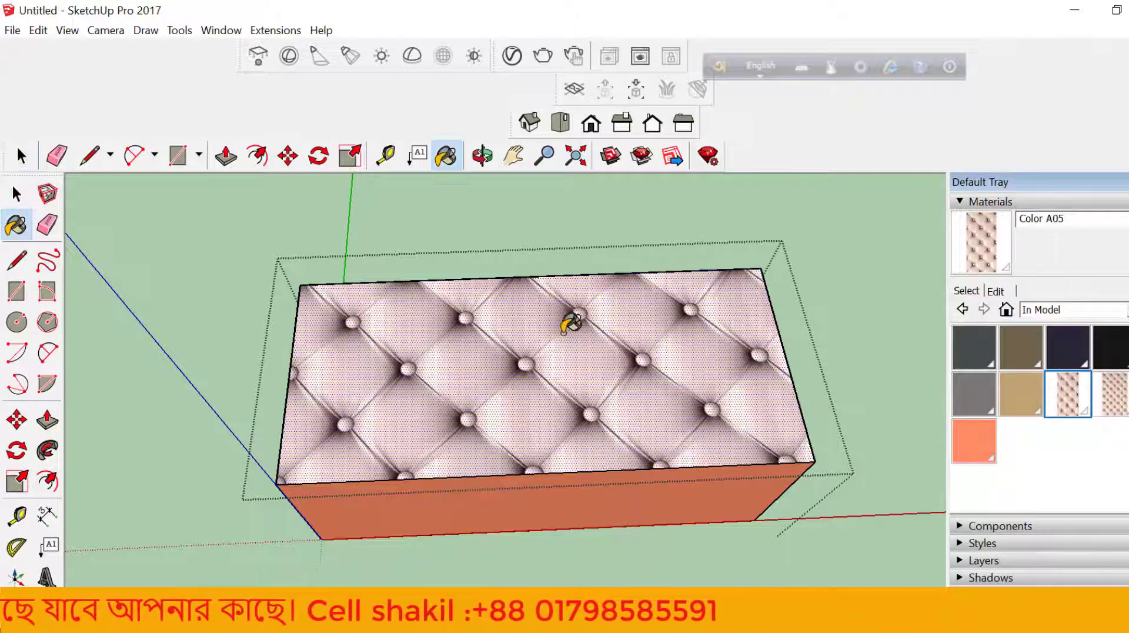
pyautogui.click(693, 477)
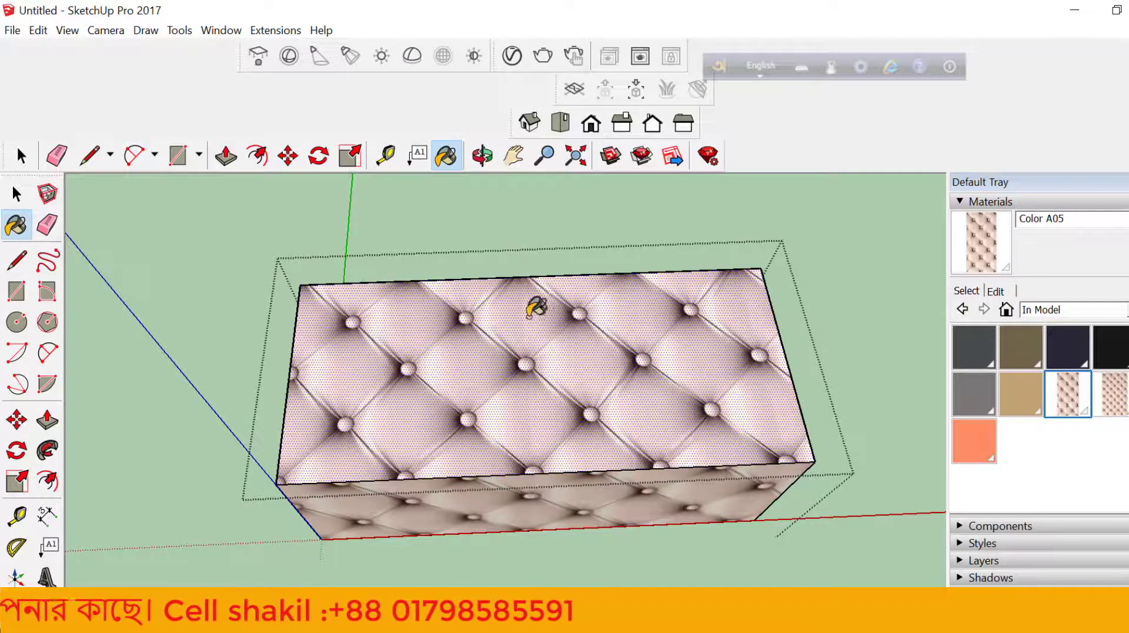
# Paint the box's short end face beside the blue axis with the tufted Color A05 material.
pyautogui.click(482, 155)
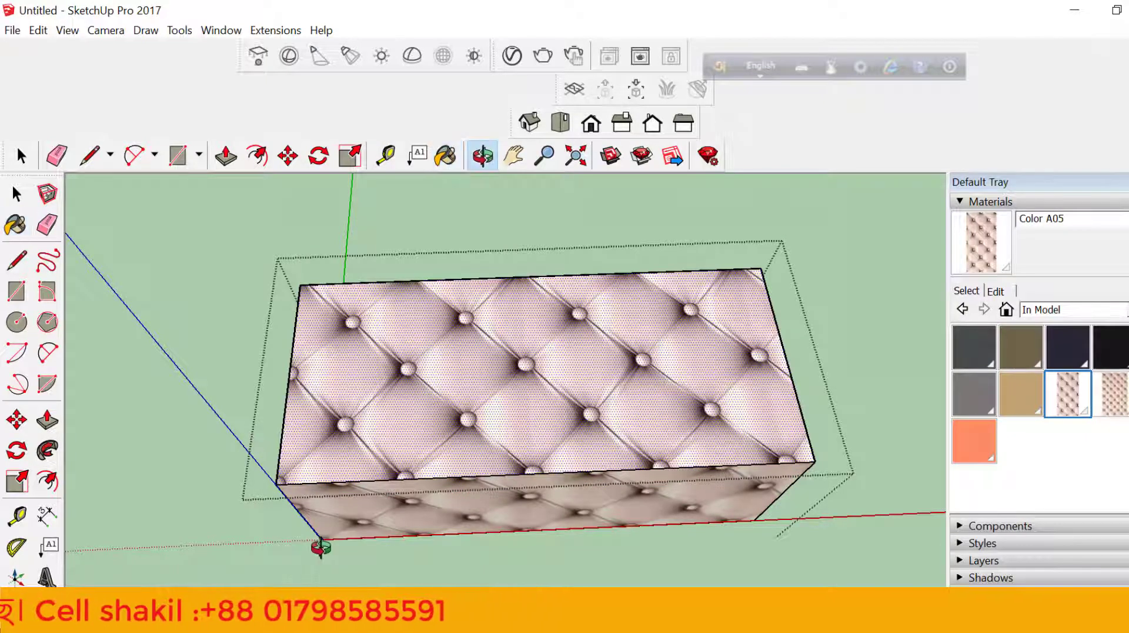
pyautogui.moveTo(321, 549); pyautogui.dragTo(669, 377)
pyautogui.moveTo(323, 530); pyautogui.dragTo(416, 490)
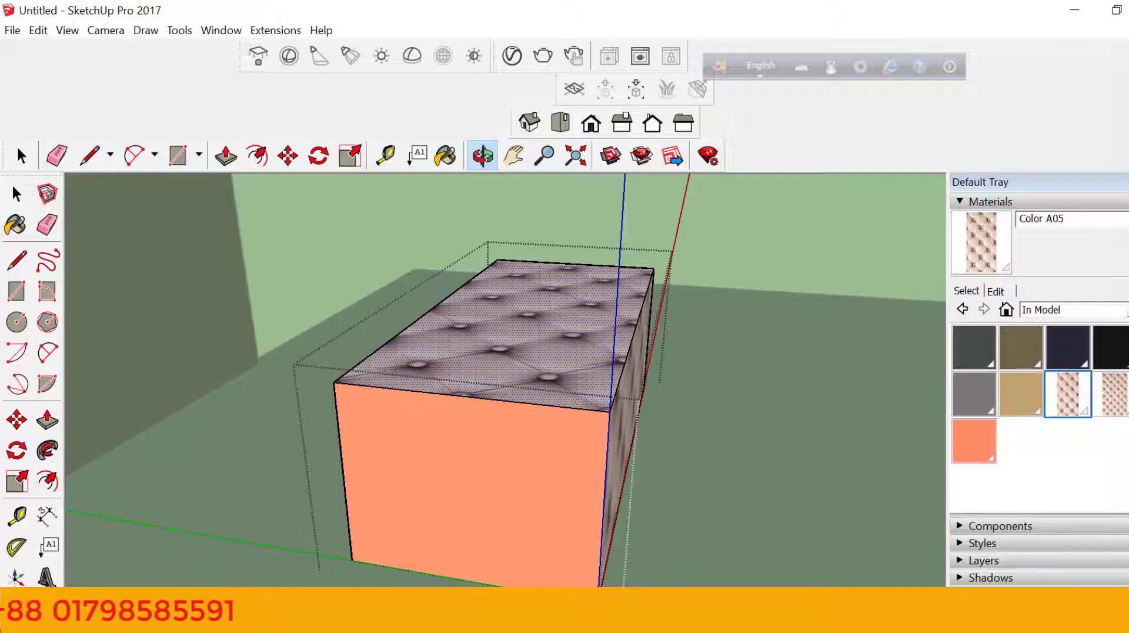
pyautogui.click(1127, 291)
pyautogui.click(511, 350)
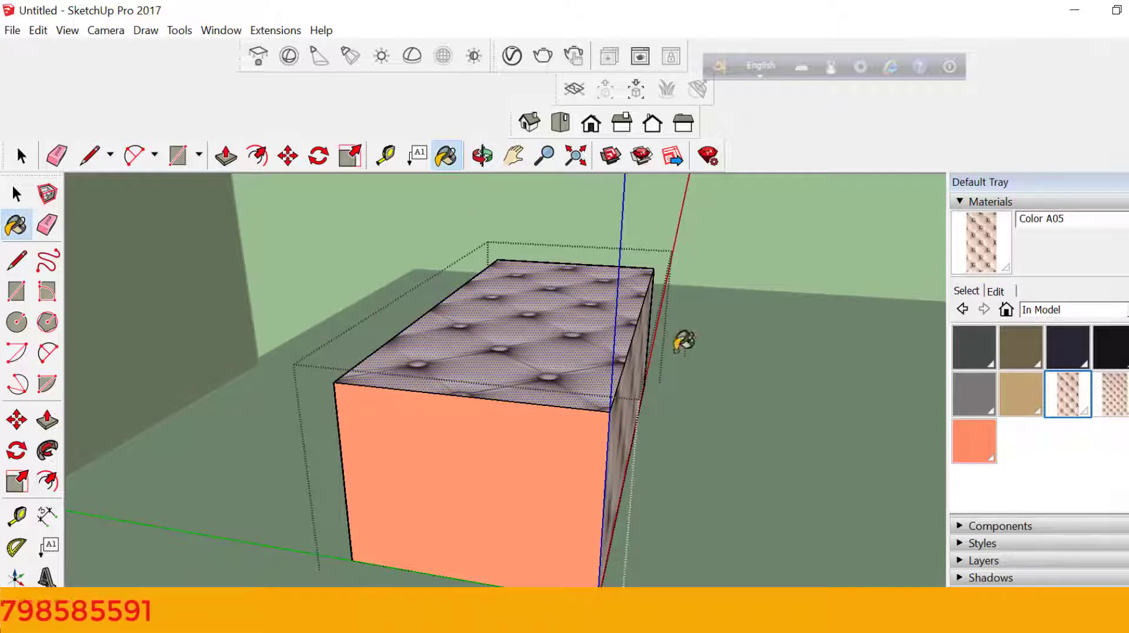
pyautogui.click(526, 501)
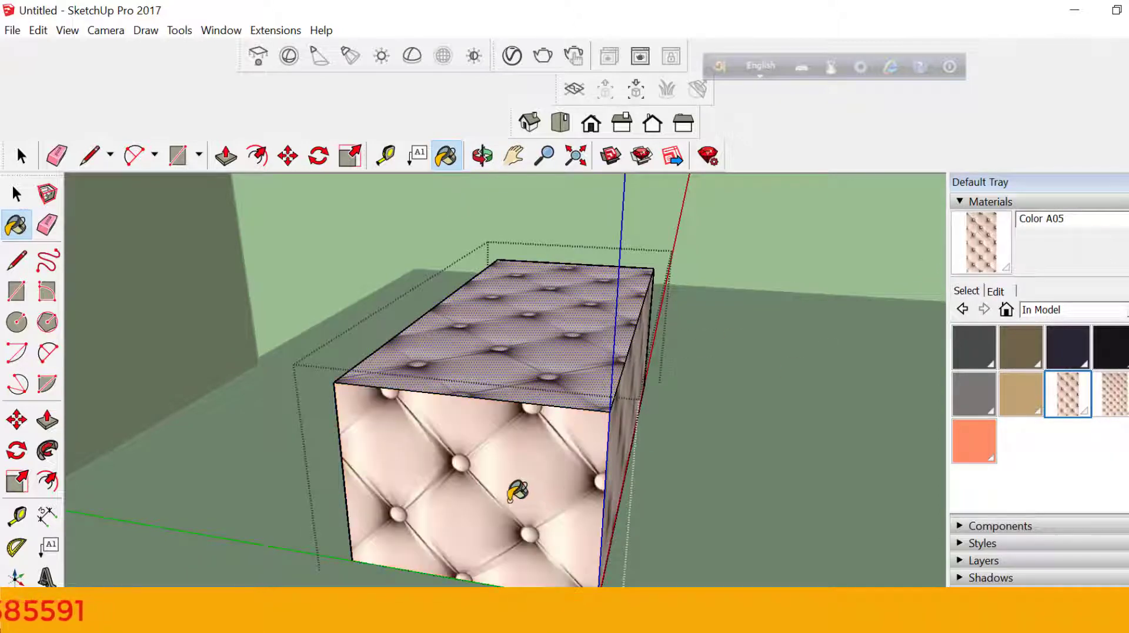
# Paint the box's long rear face, on the headboard side, with the tufted Color A05 material.
pyautogui.click(483, 156)
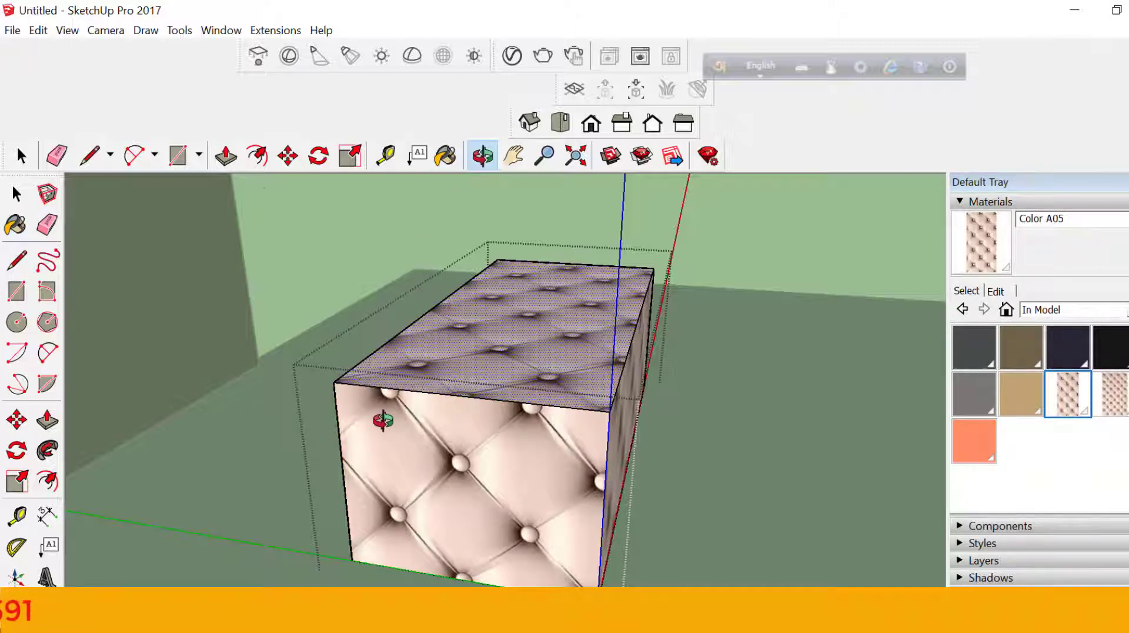
pyautogui.moveTo(383, 421); pyautogui.dragTo(590, 538)
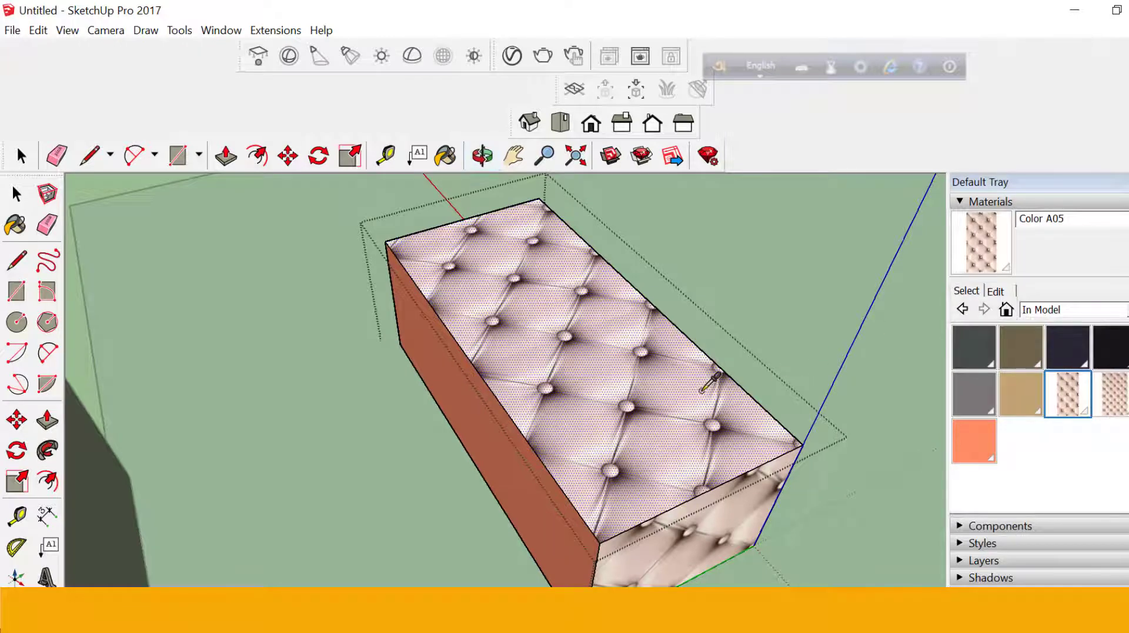
pyautogui.press('b')
pyautogui.click(521, 491)
pyautogui.press('space')
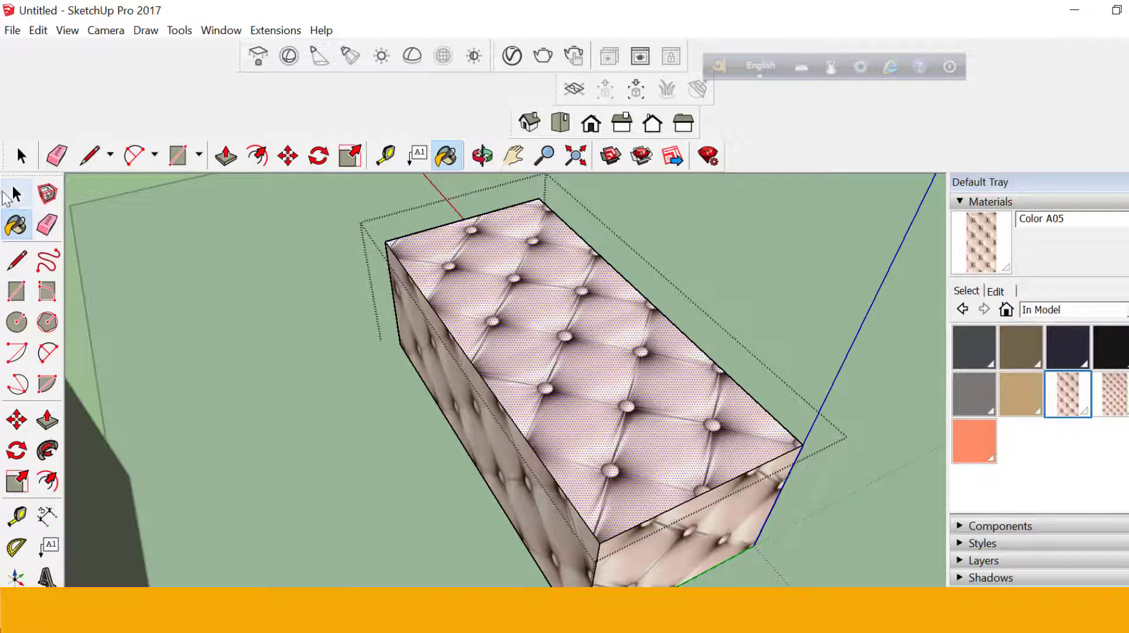
# View the textured box from the front and compare it with the bench in the reference bedroom photo.
pyautogui.scroll(-3, 567, 319)
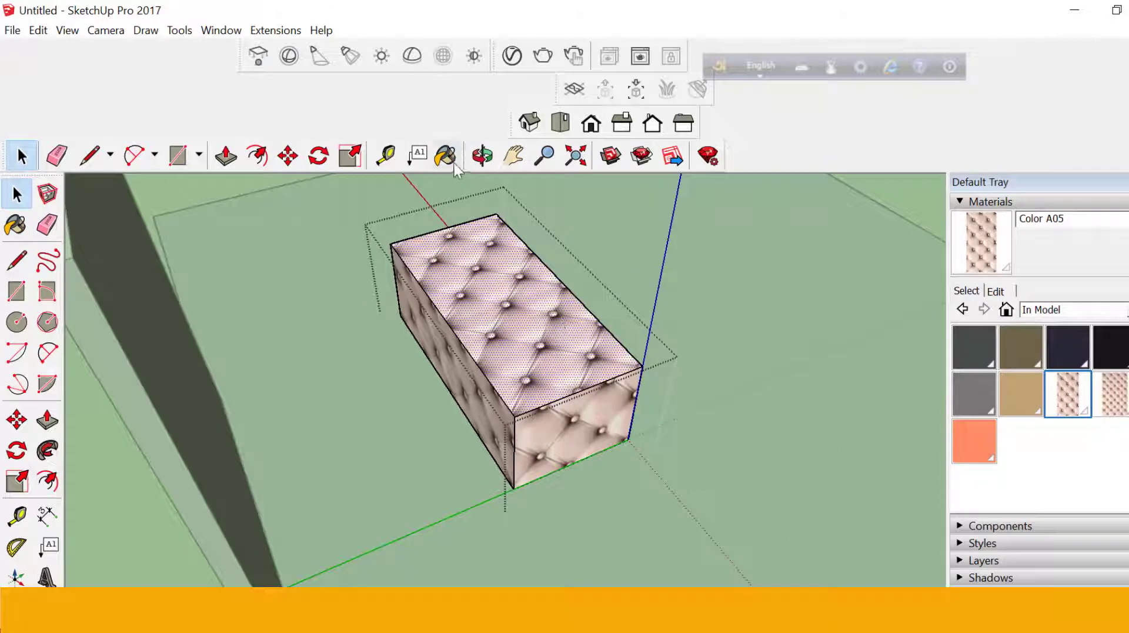
pyautogui.click(482, 155)
pyautogui.moveTo(537, 323); pyautogui.dragTo(76, 178)
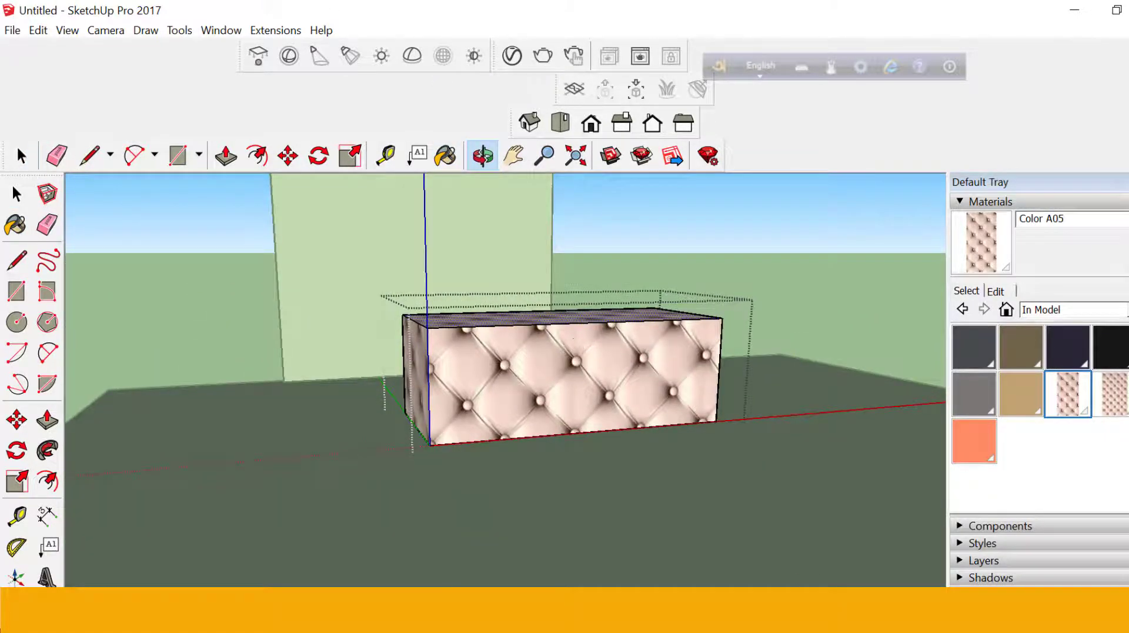
pyautogui.hotkey('alt', 'Tab')
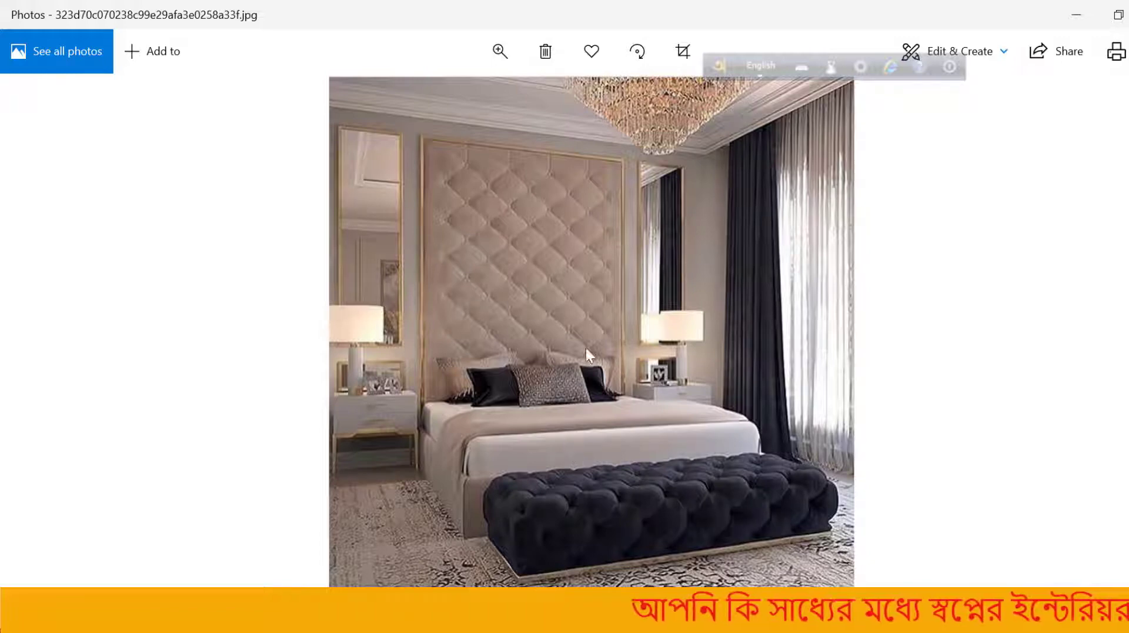
pyautogui.moveTo(750, 617)
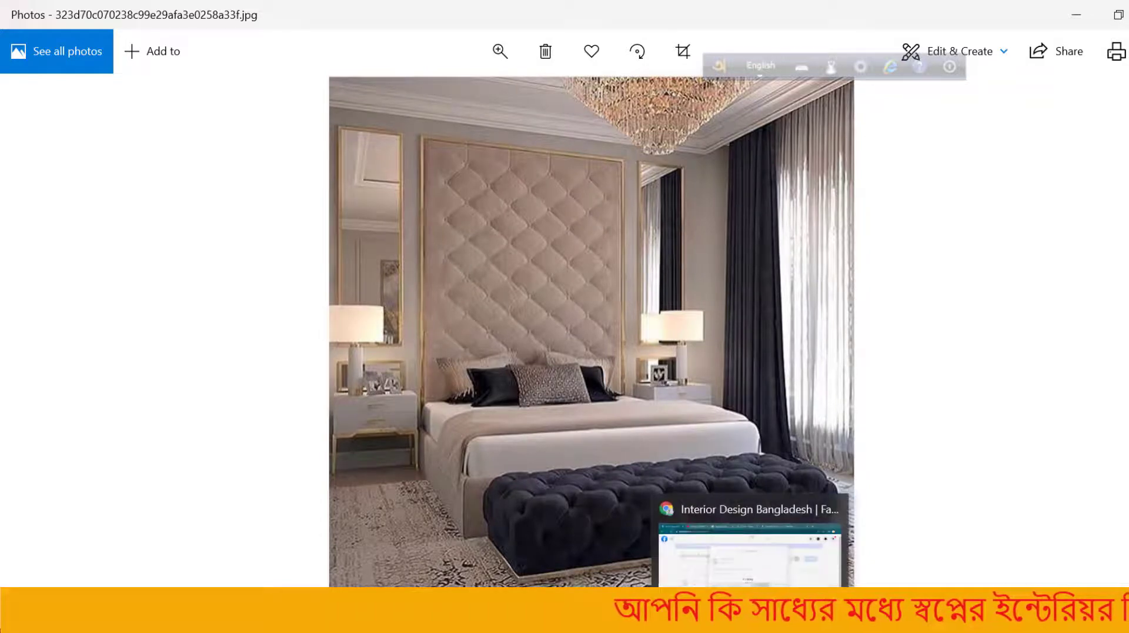
pyautogui.click(788, 573)
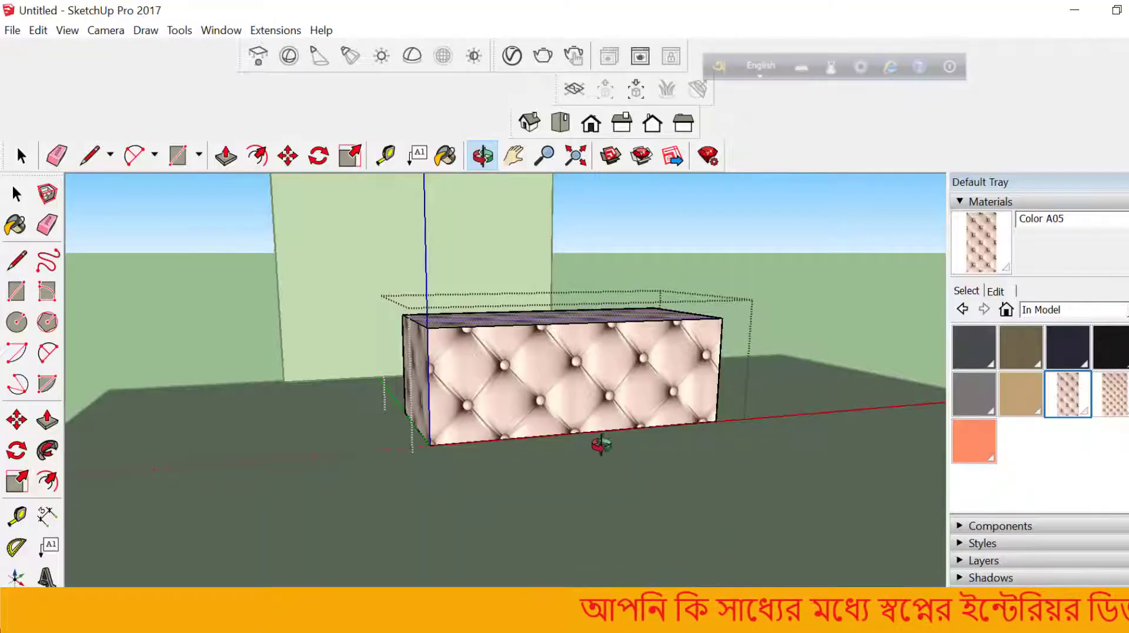
# Finish editing the box group and bring the whole headboard panel and box into view.
pyautogui.click(17, 194)
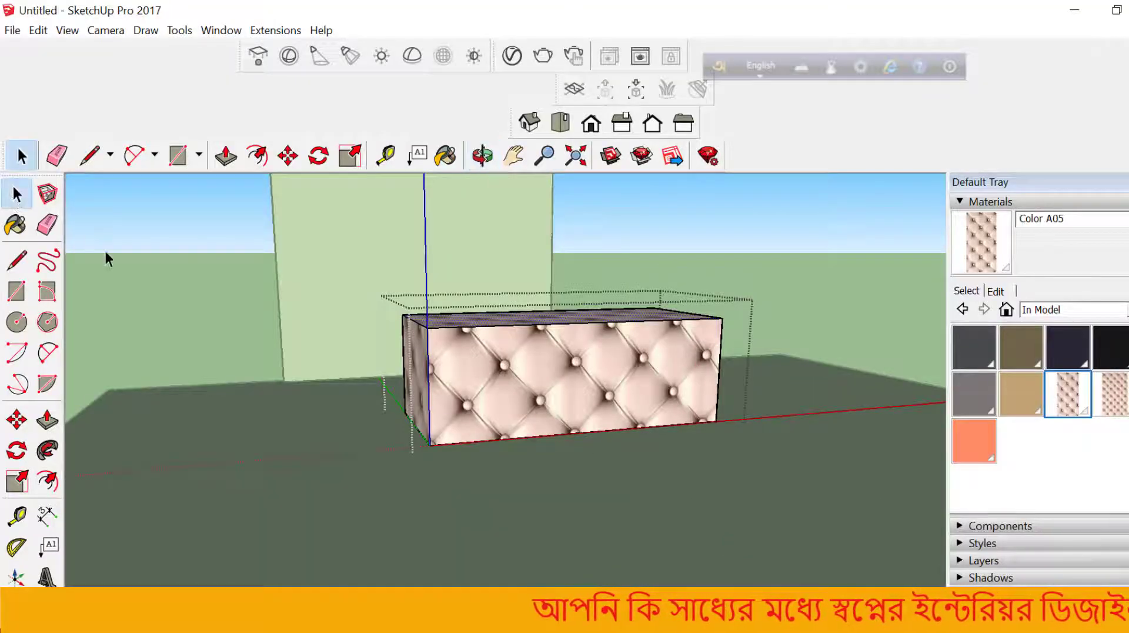
pyautogui.click(115, 268)
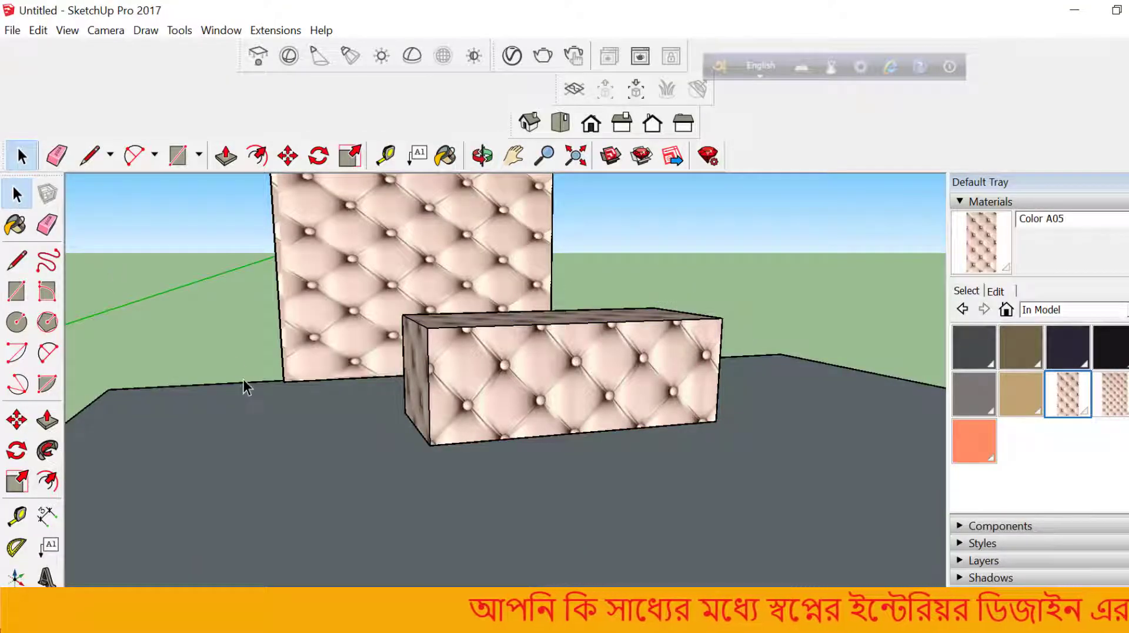
pyautogui.scroll(-5, 404, 439)
pyautogui.scroll(4, 395, 316)
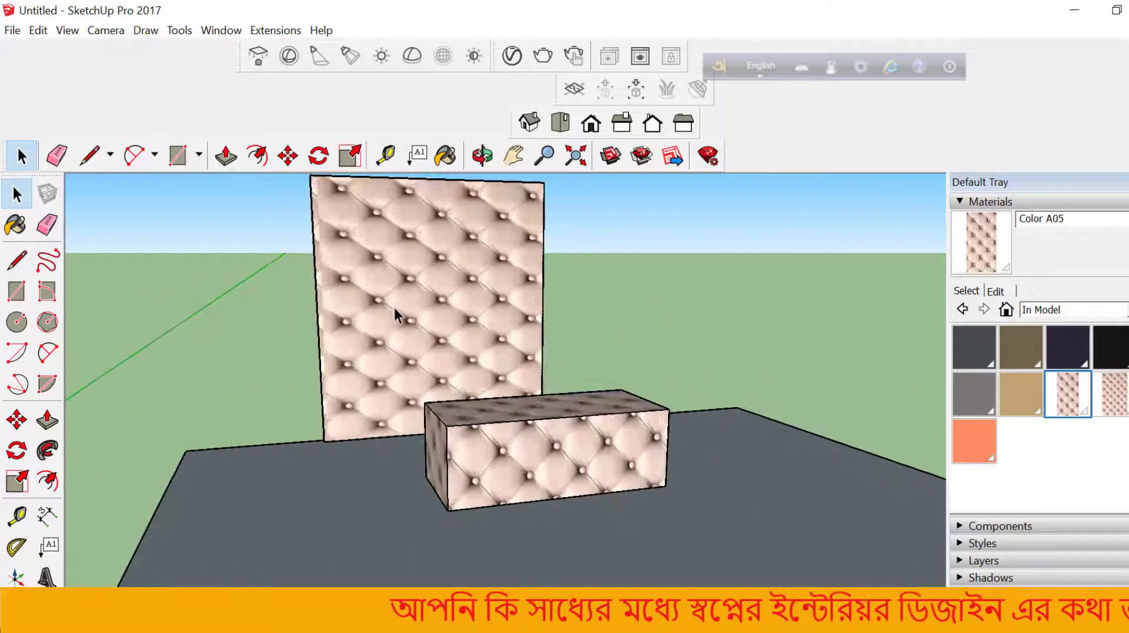